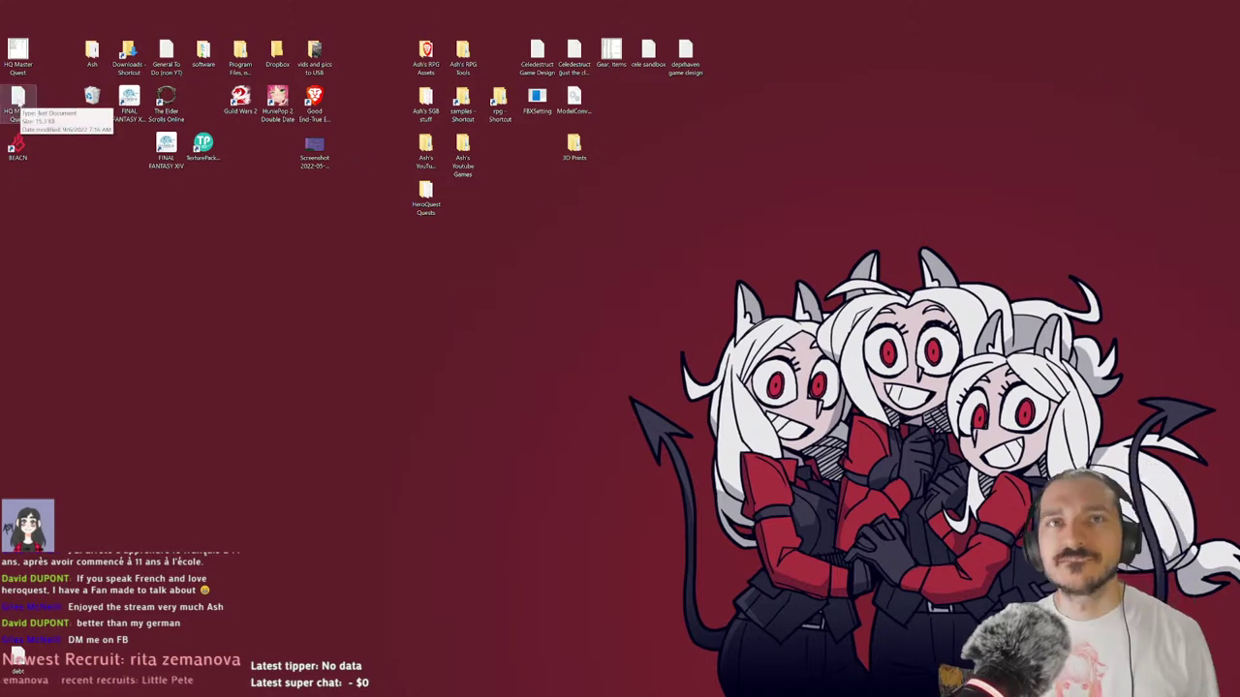
Step: Open the HQ Master Quest spreadsheet and bring the first Factions table of the Minis sheet into view
double_click(18, 53)
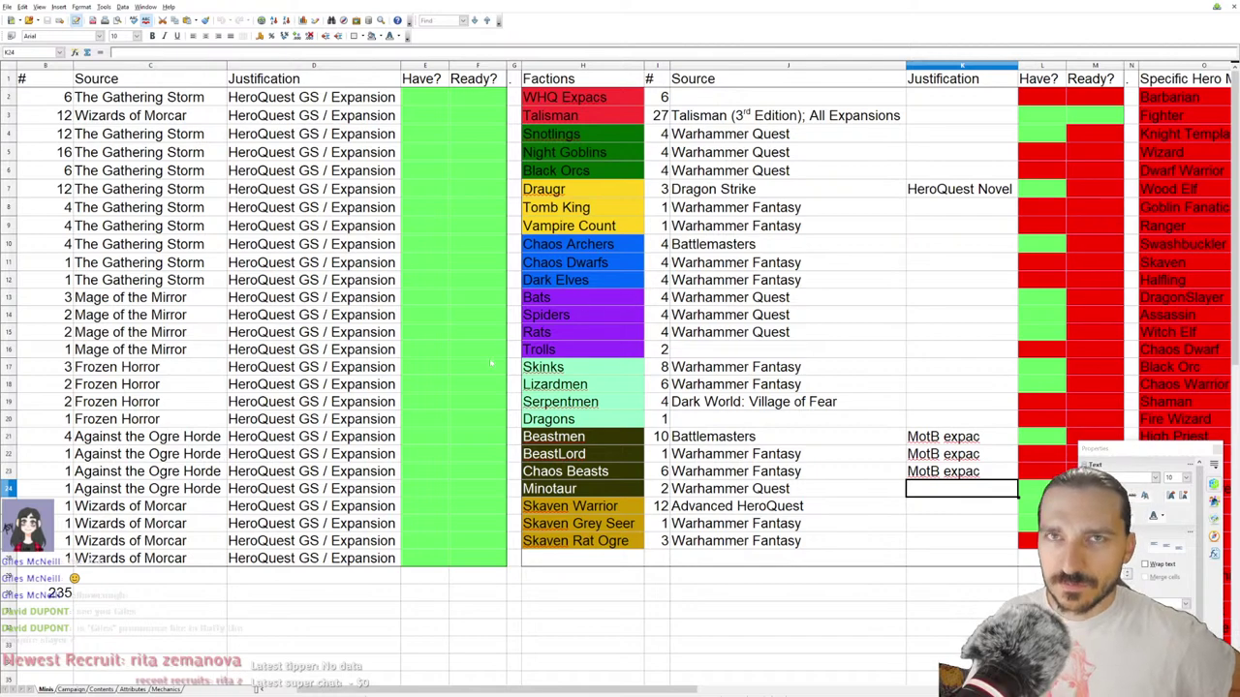
scroll(725, 116, left, 2)
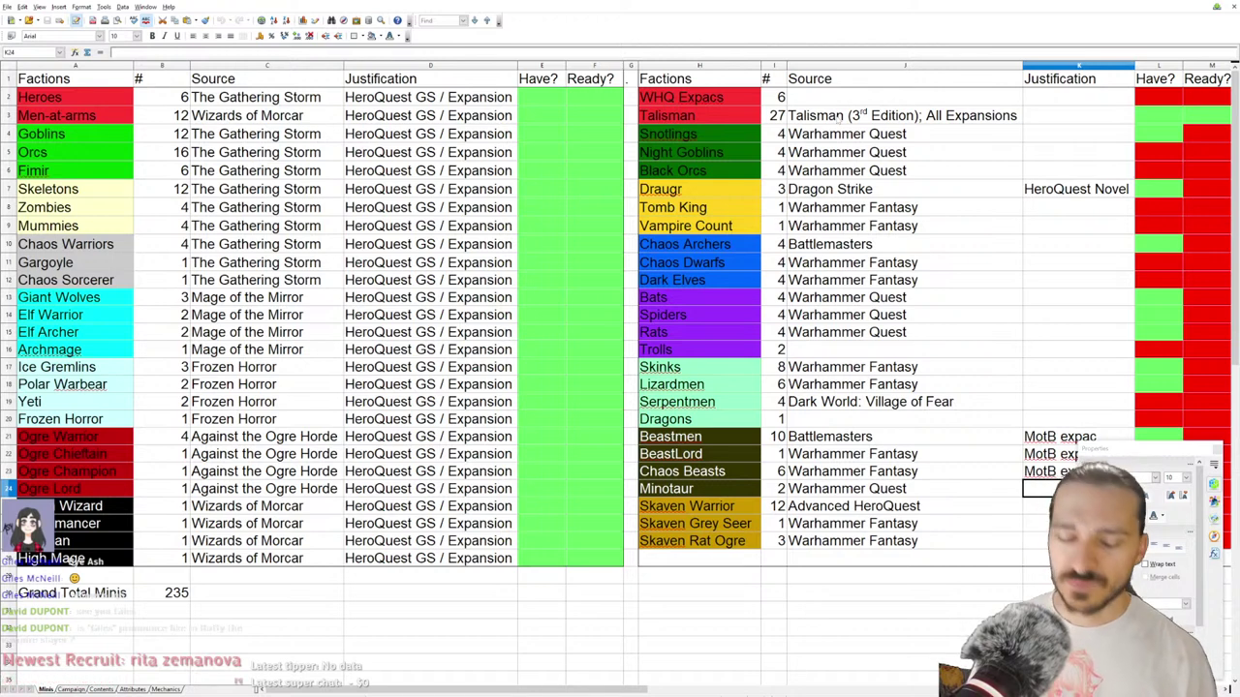
click(831, 117)
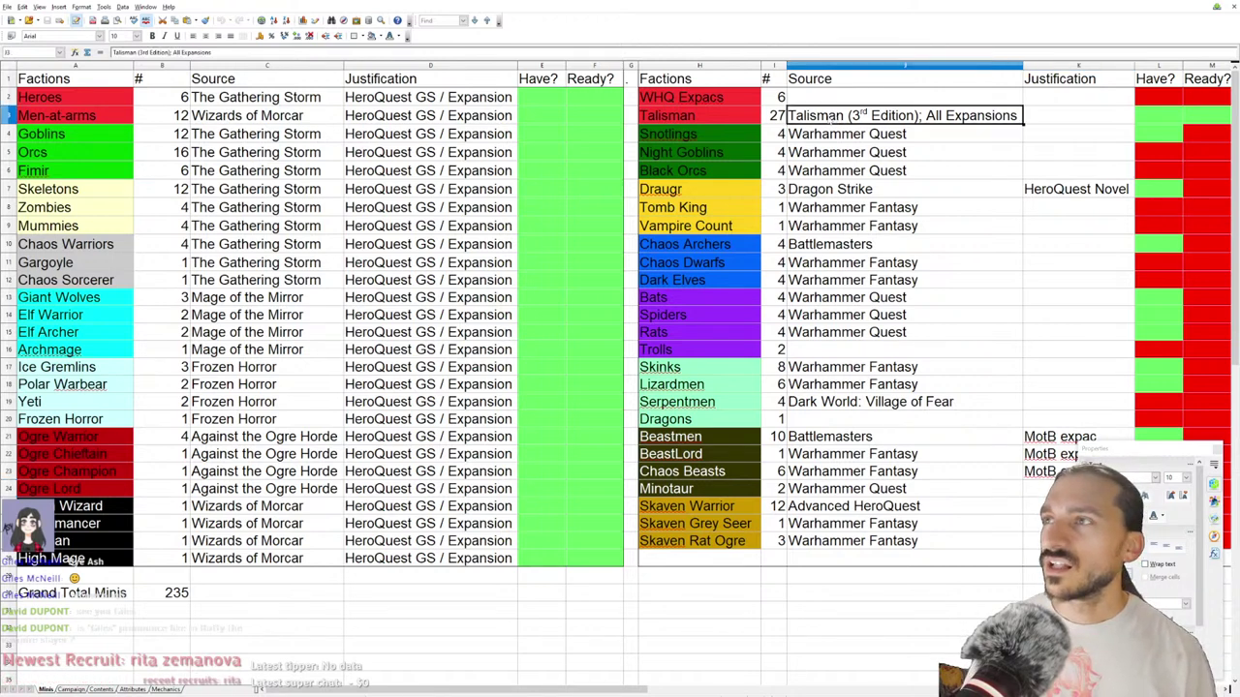
click(837, 138)
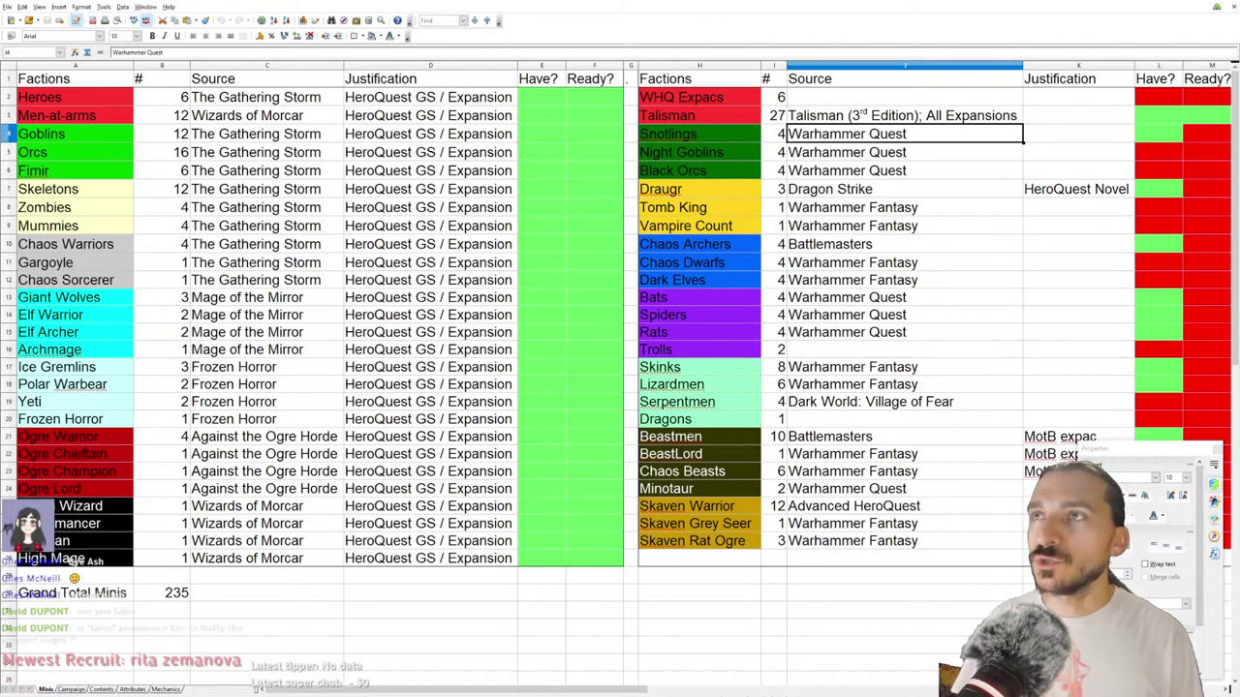
Step: Open the HQ Master Quest text notes, read the list of recommended source games and minis, and minimize them
right_click(3, 397)
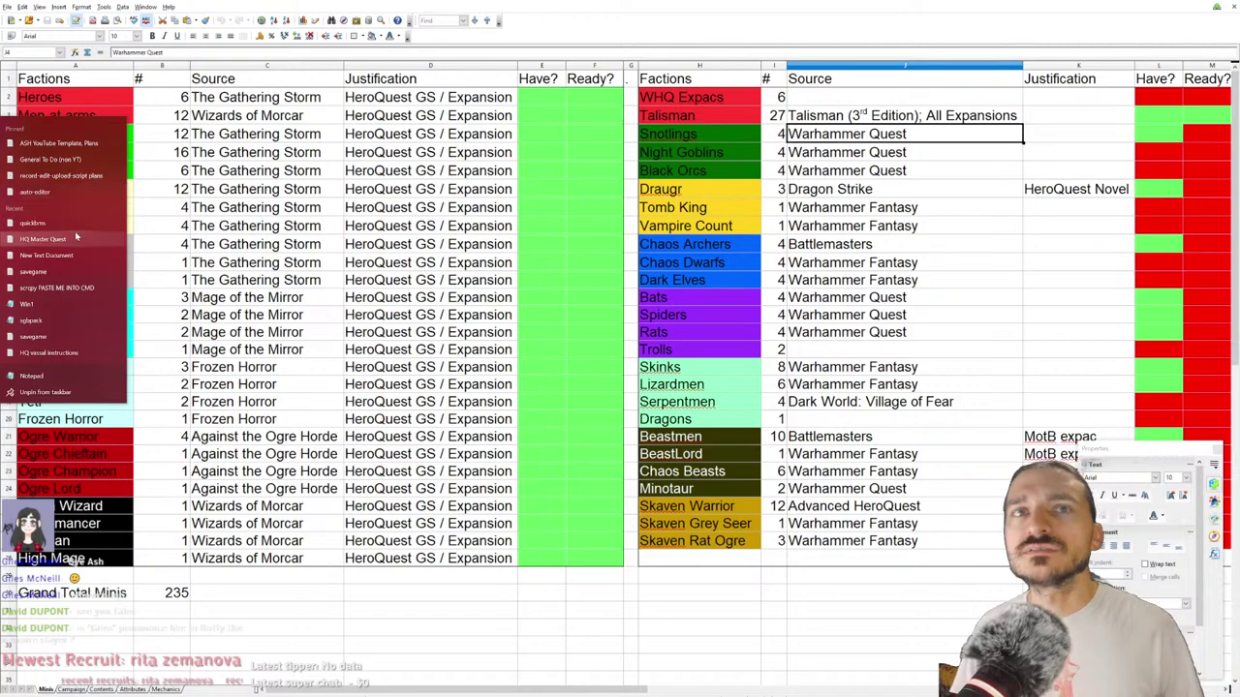
click(44, 238)
scroll(813, 271, down, 20)
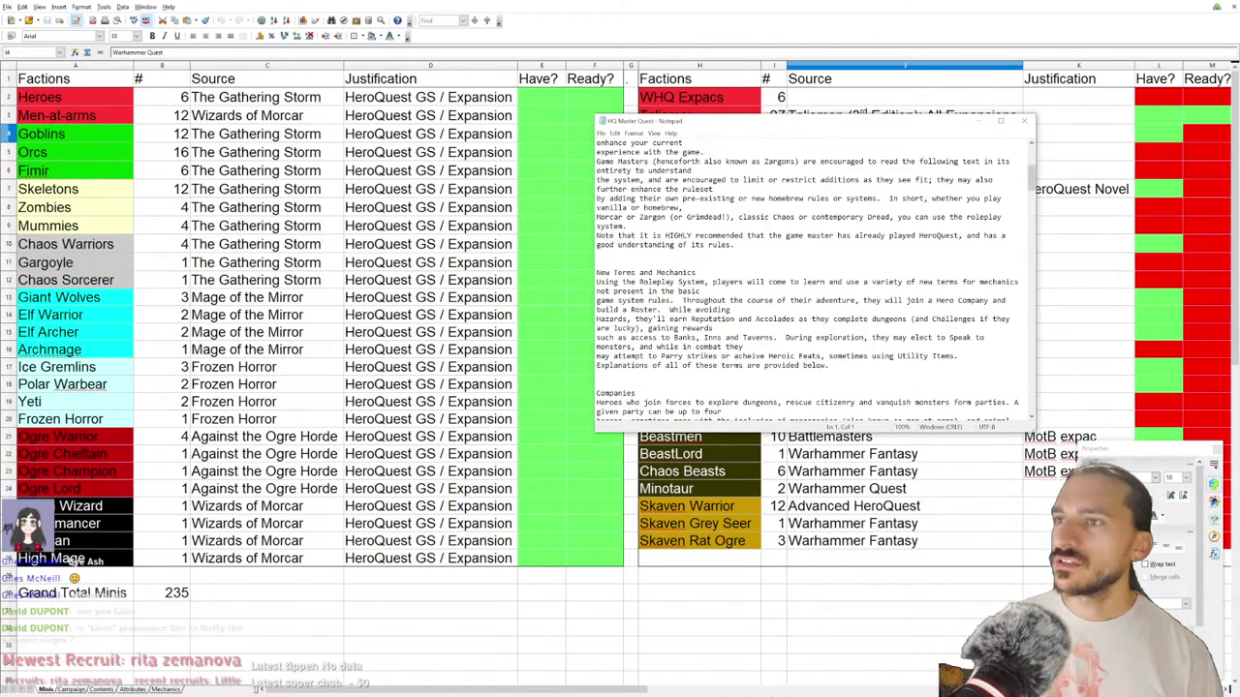
scroll(813, 271, down, 20)
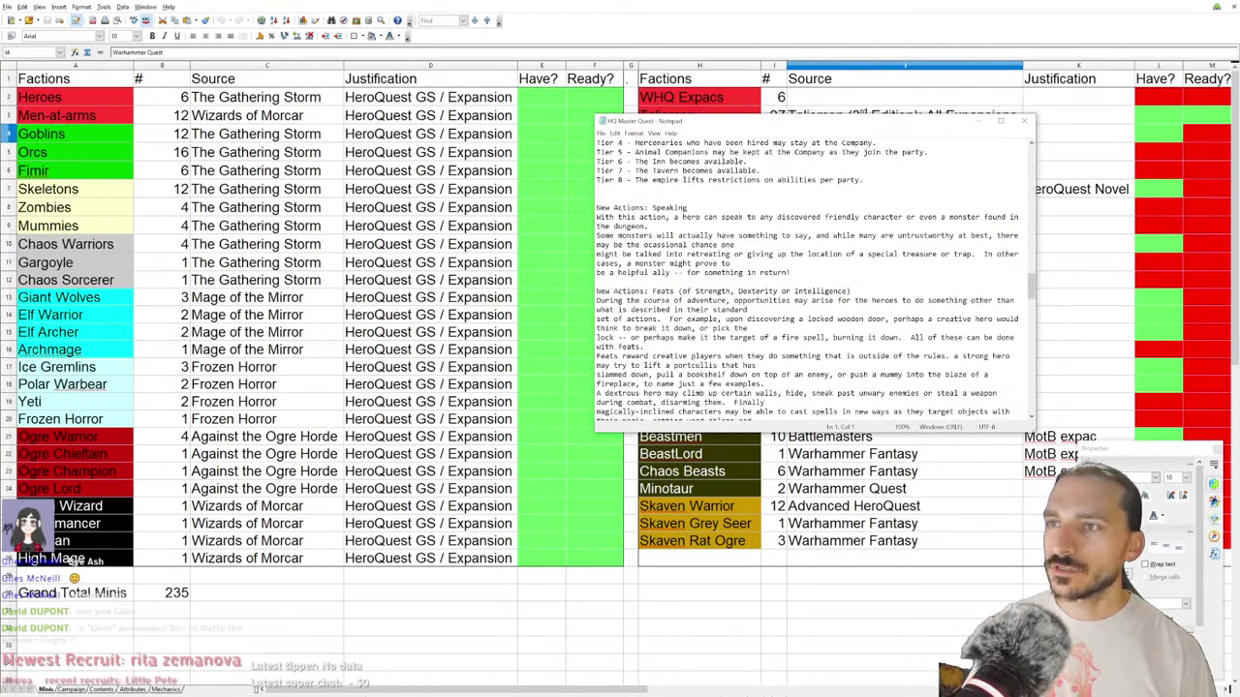
scroll(813, 271, down, 2)
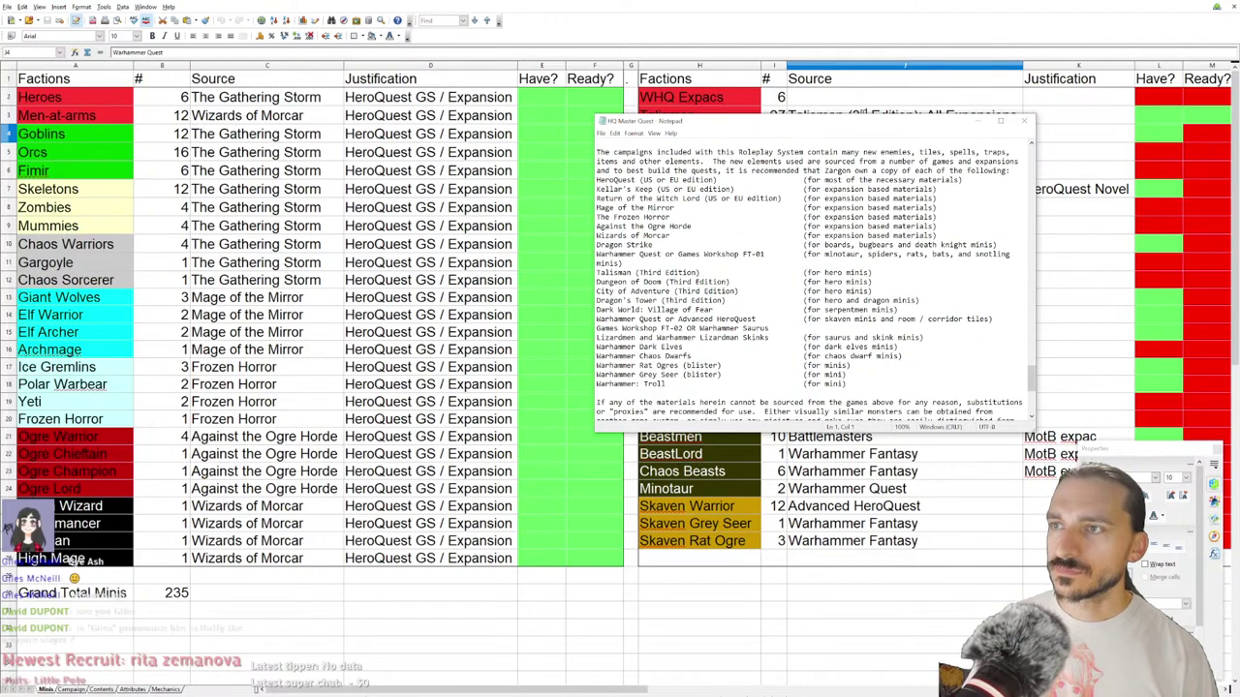
drag(816, 130, 532, 220)
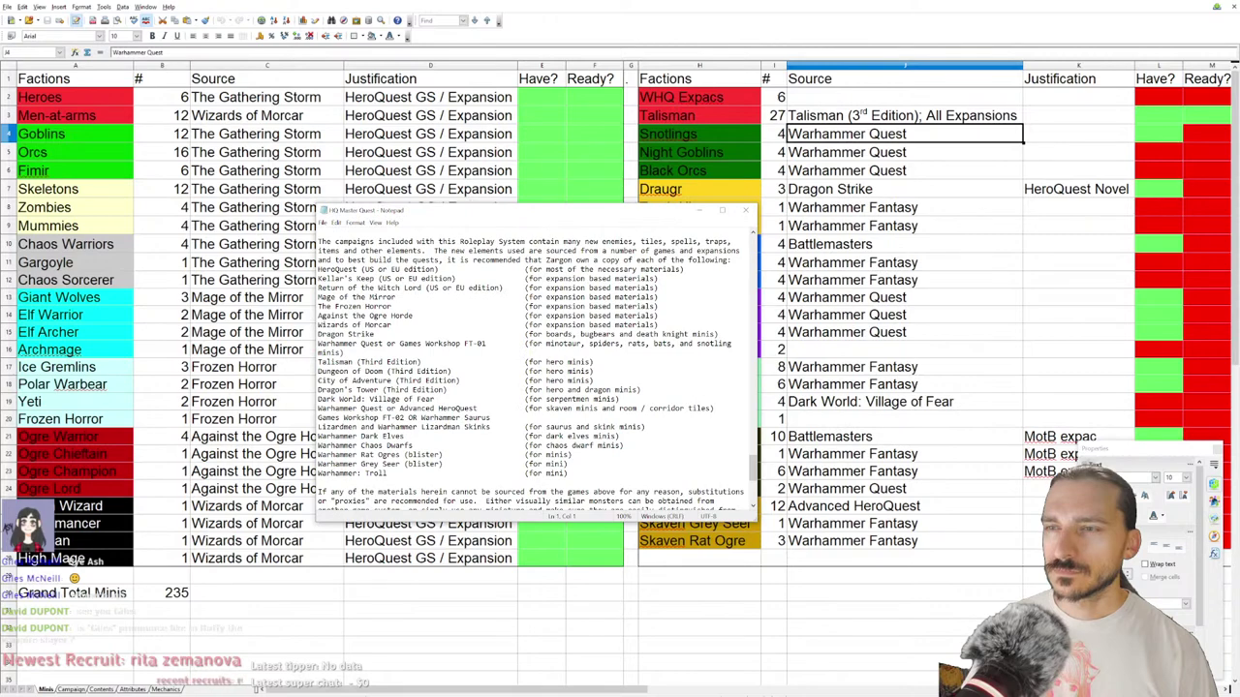
click(699, 210)
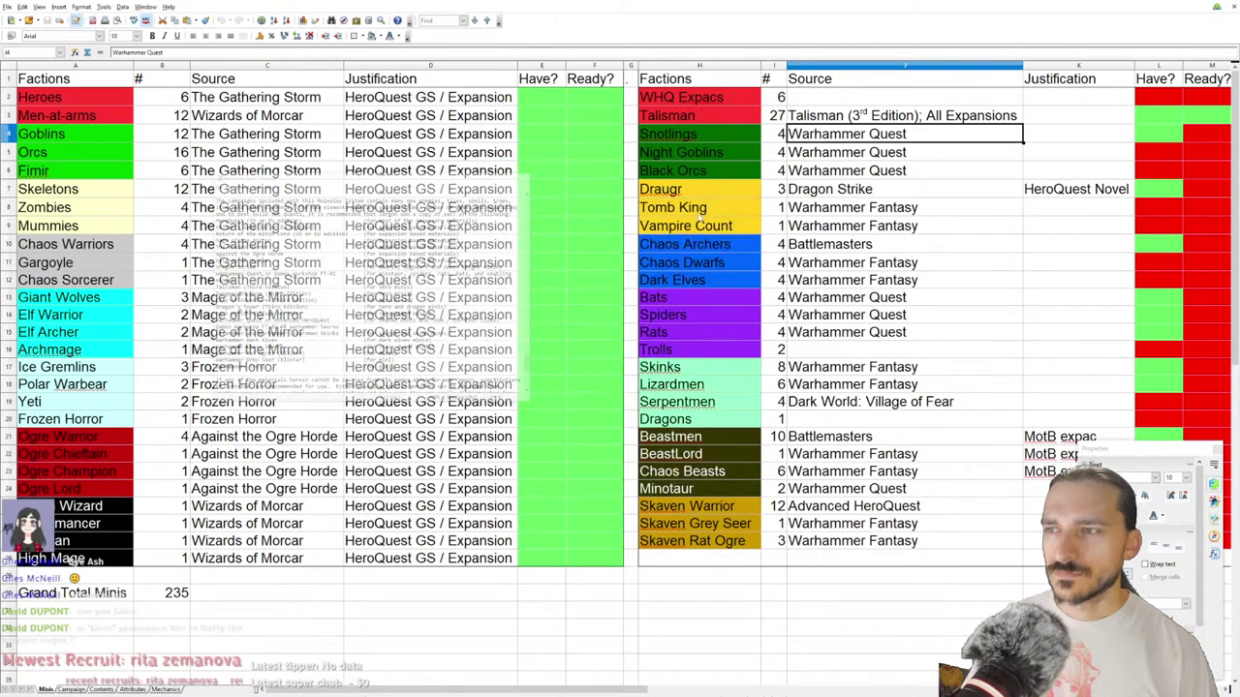
Step: Set the Skaven Rat Ogre count to 2 and add a Skaven Packmaster entry with a count of 1 below it
click(780, 544)
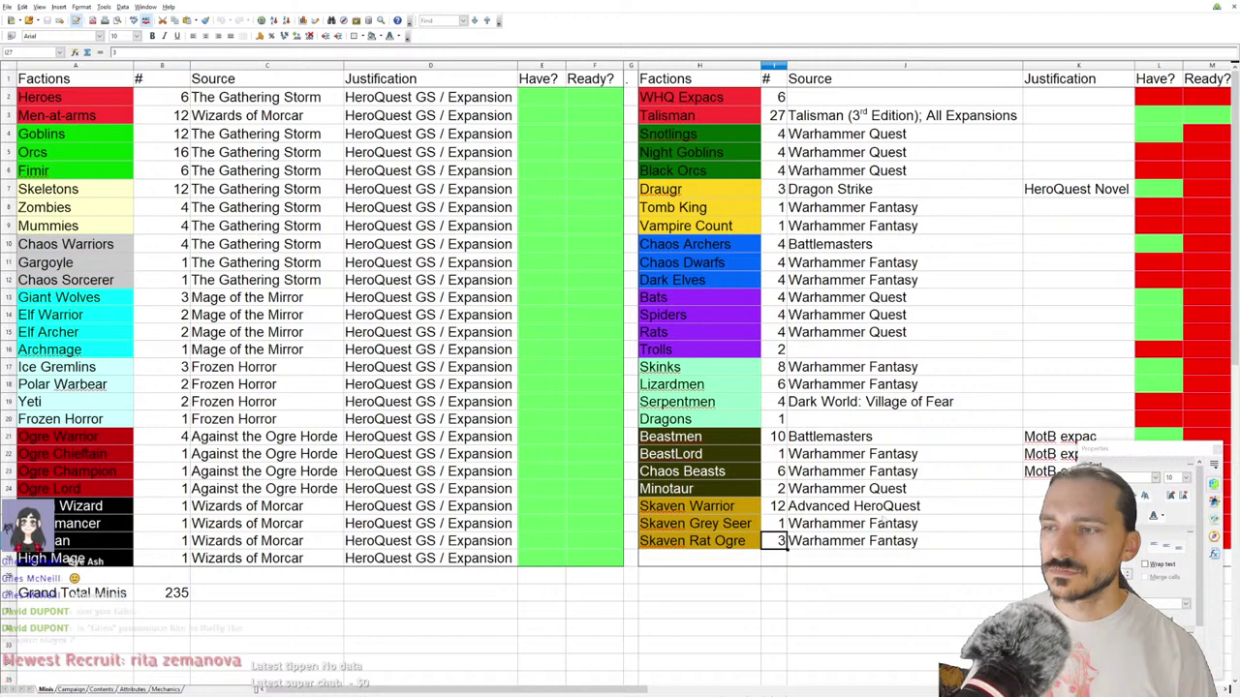
text(2)
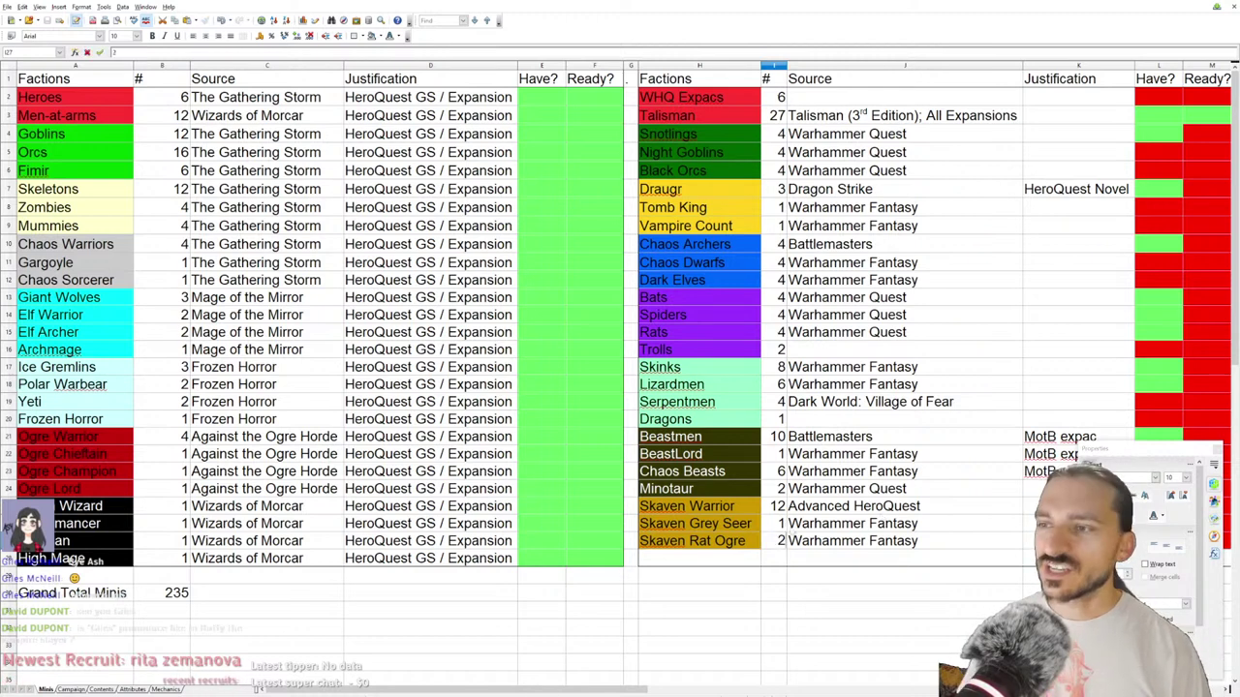
click(705, 562)
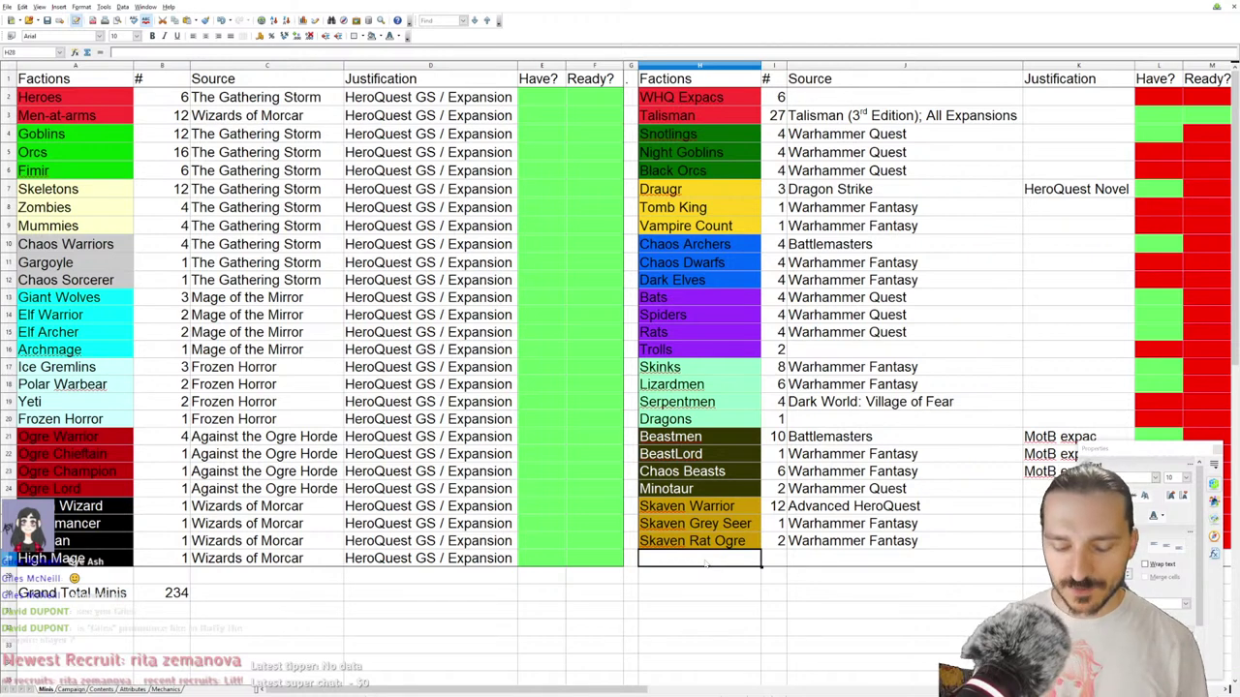
text(Skaven)
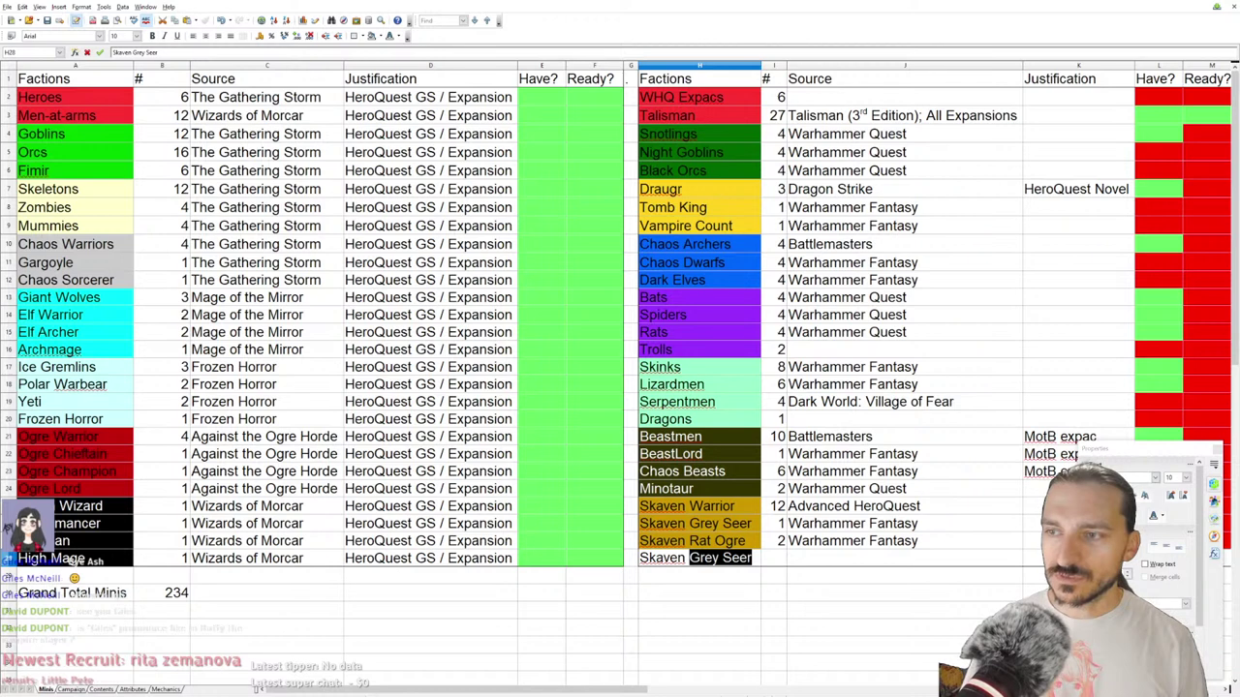
text( Packmas)
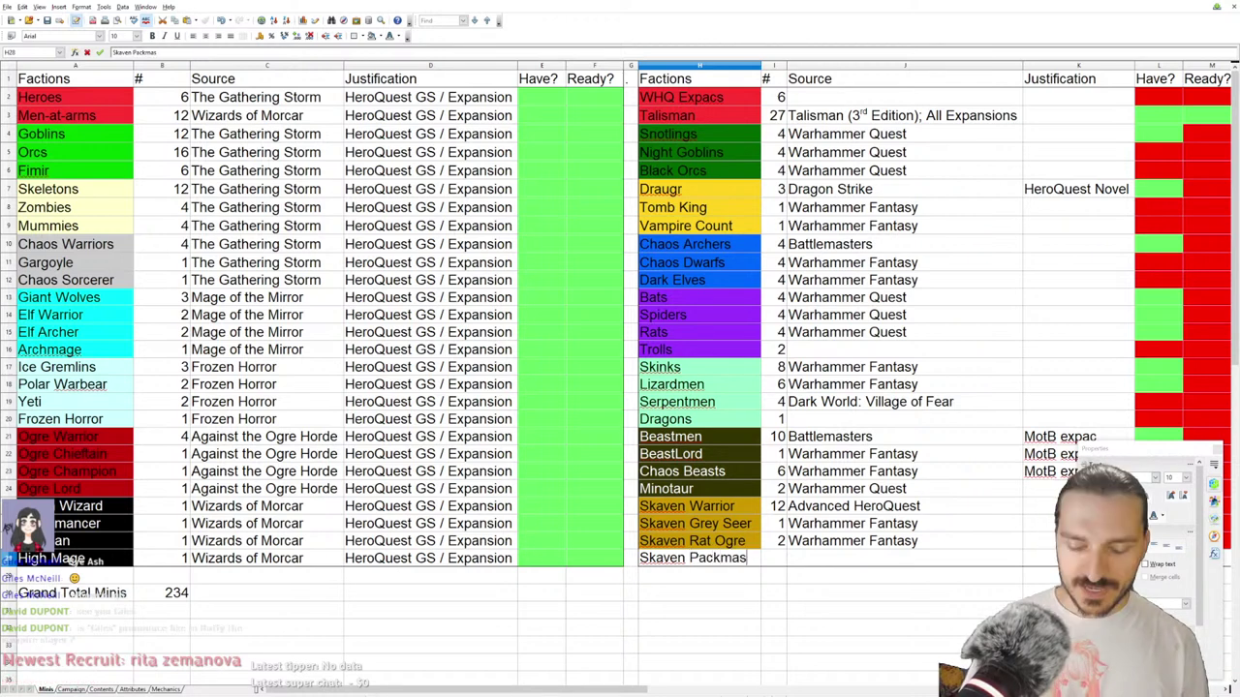
text(ter)
key(Tab)
text(1)
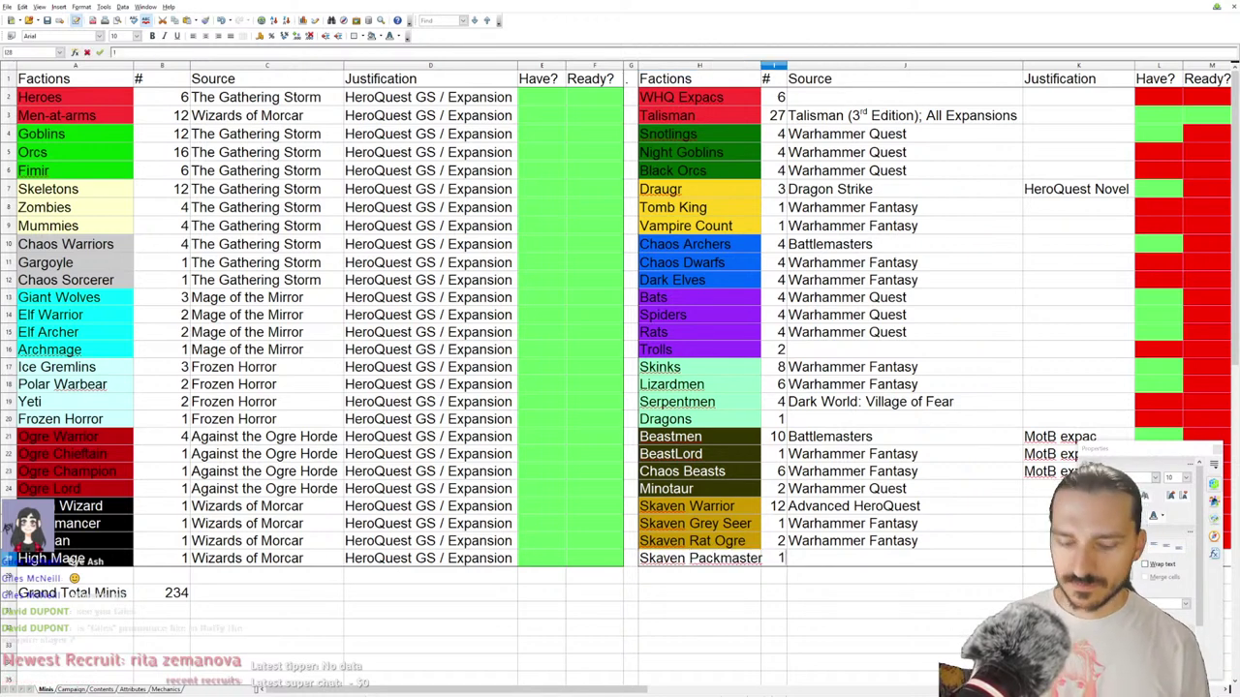
Step: Fit the width of the second Factions column to its longest entry
key(shift+Tab)
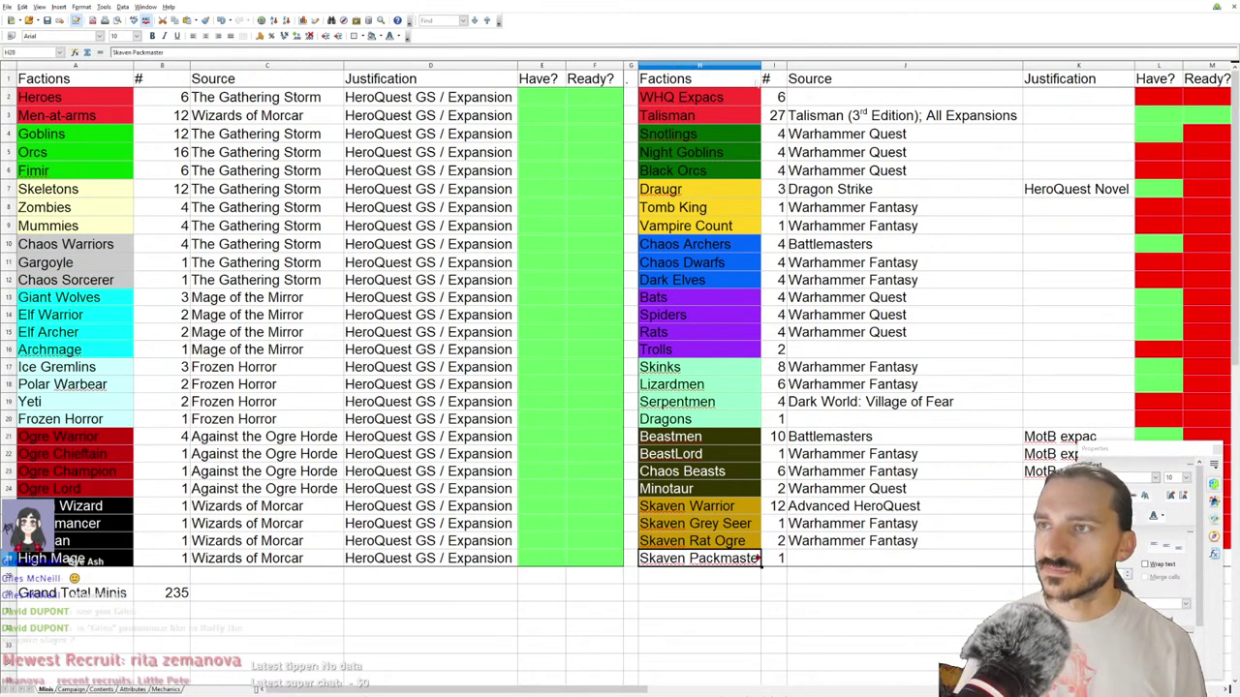
double_click(761, 70)
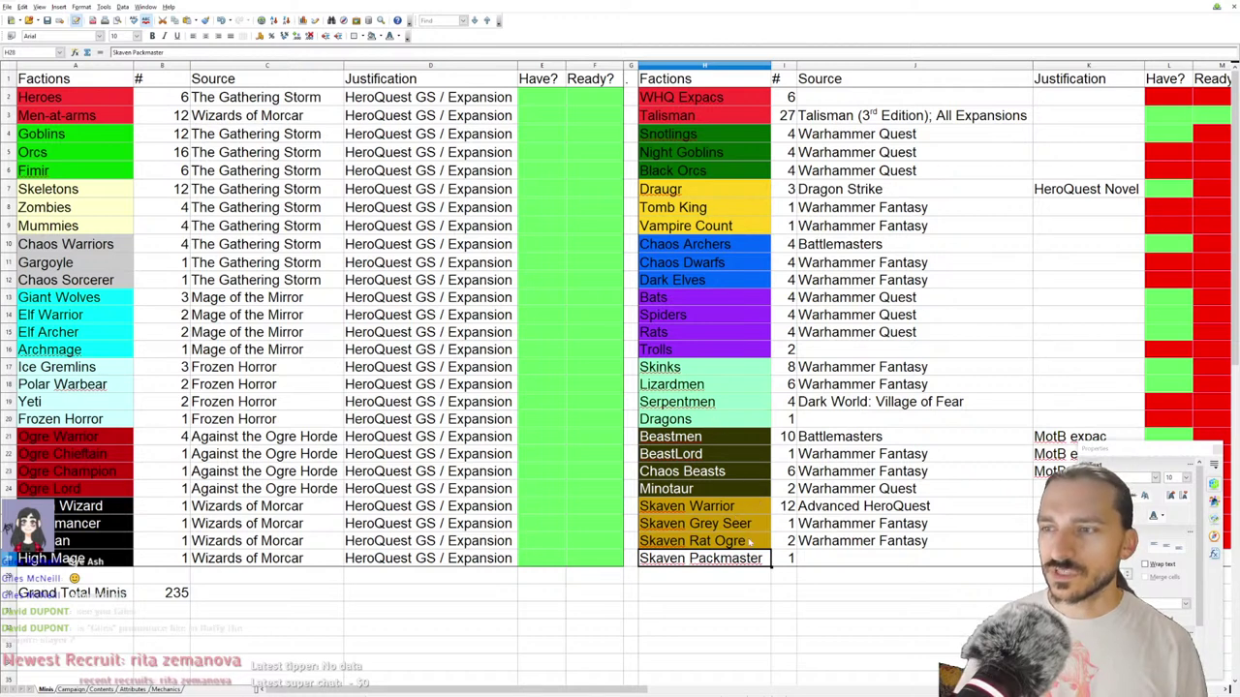
click(693, 350)
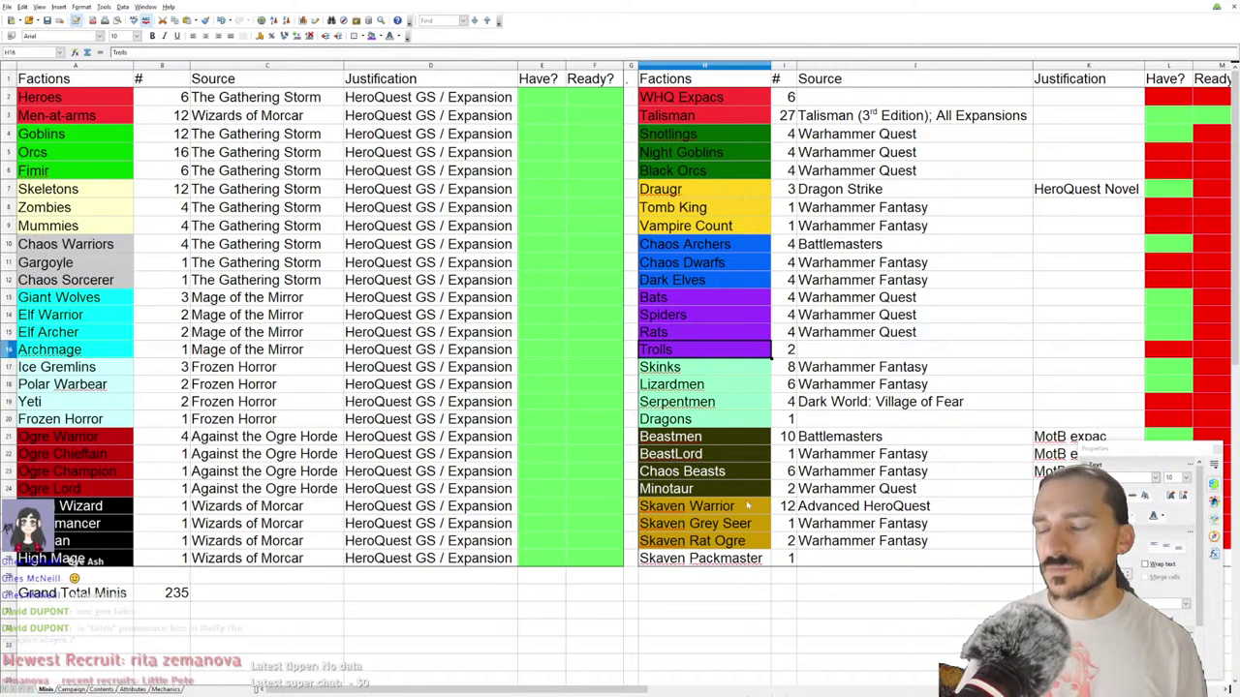
click(720, 562)
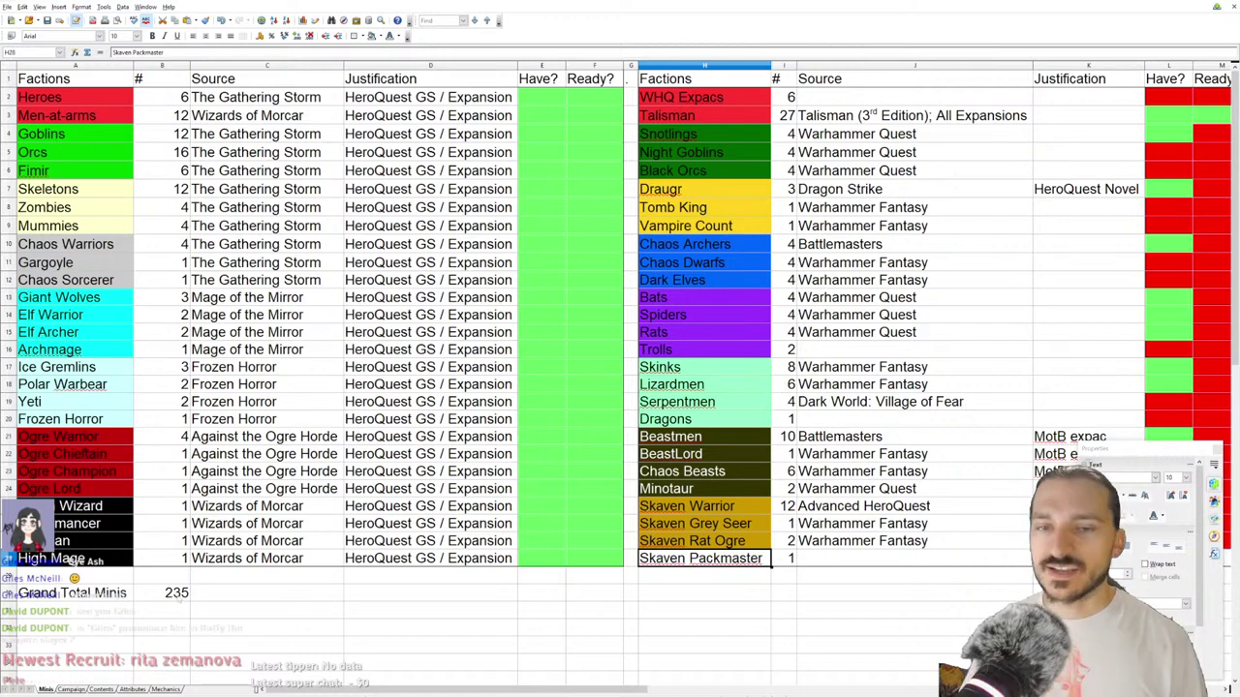
Step: Change the Monster header on the Attributes sheet to "Monster (US)"
click(132, 688)
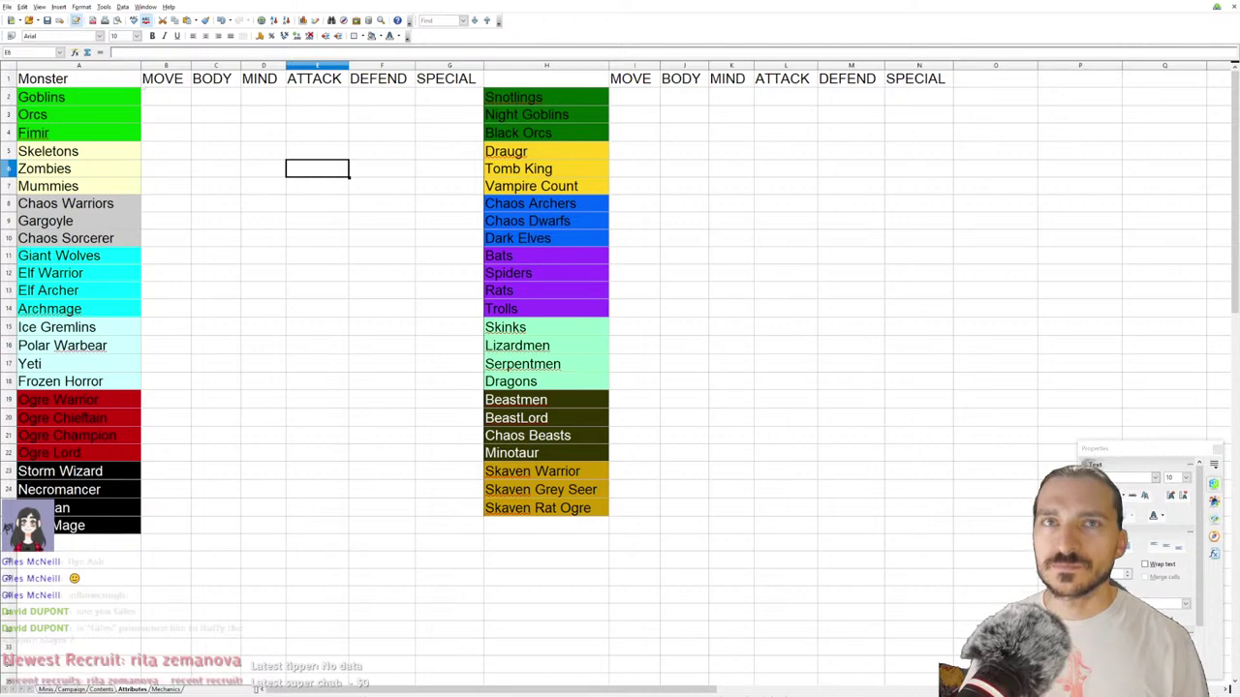
click(117, 86)
double_click(116, 86)
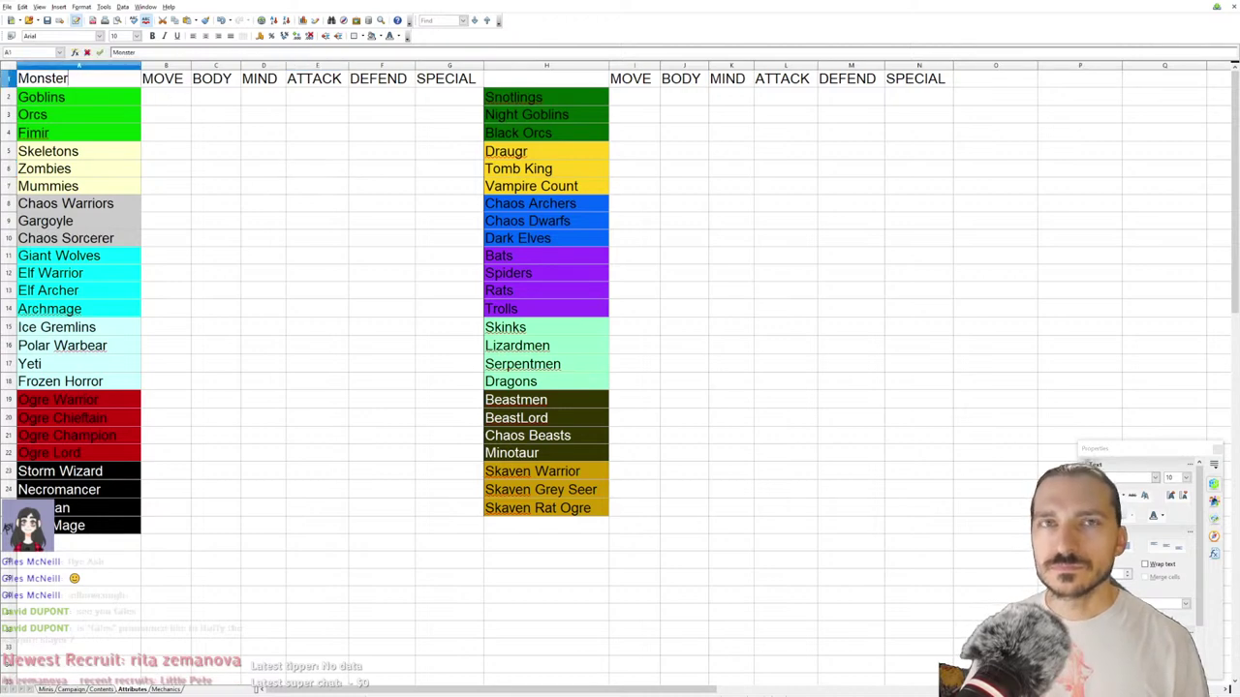
text((US))
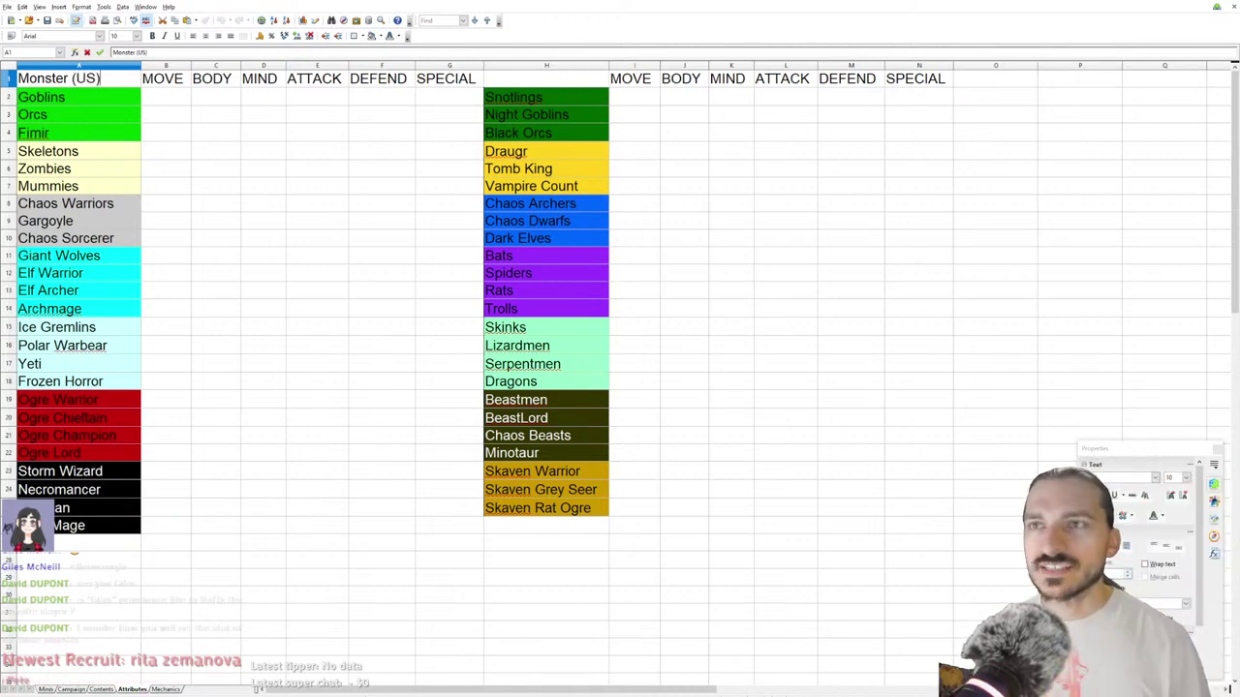
click(377, 257)
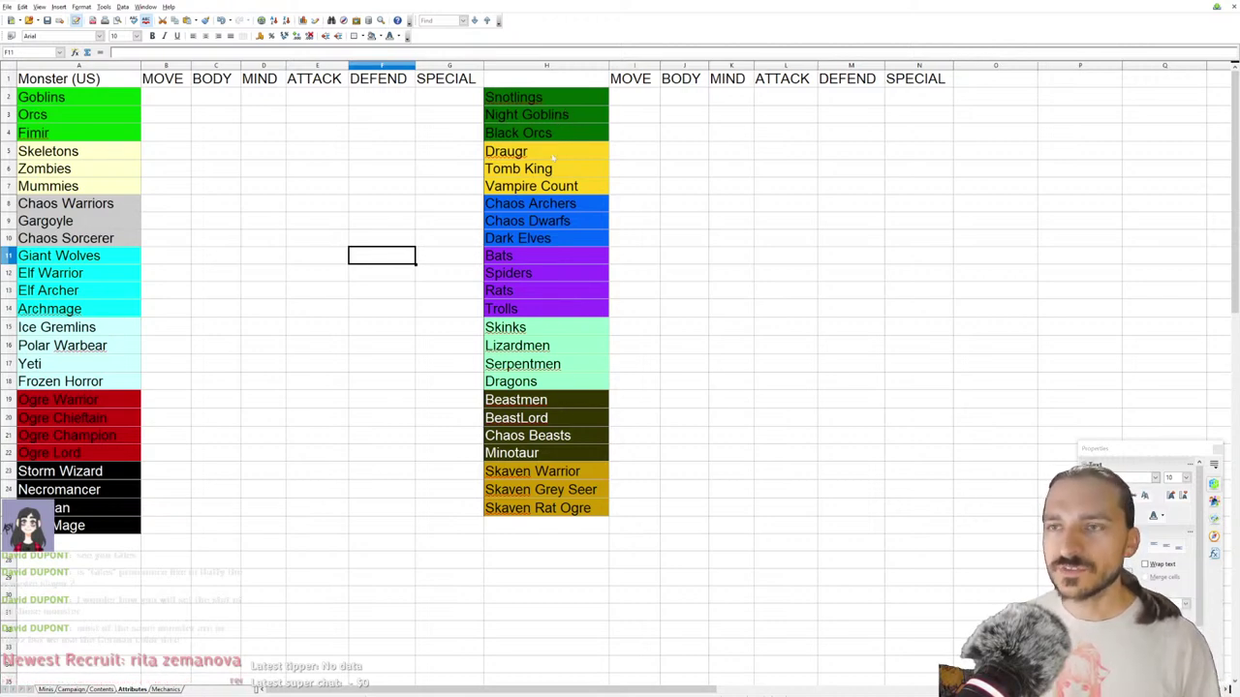
Step: Try a red background on the Beastmen, BeastLord, Chaos Beasts and Minotaur cells
drag(537, 401, 582, 456)
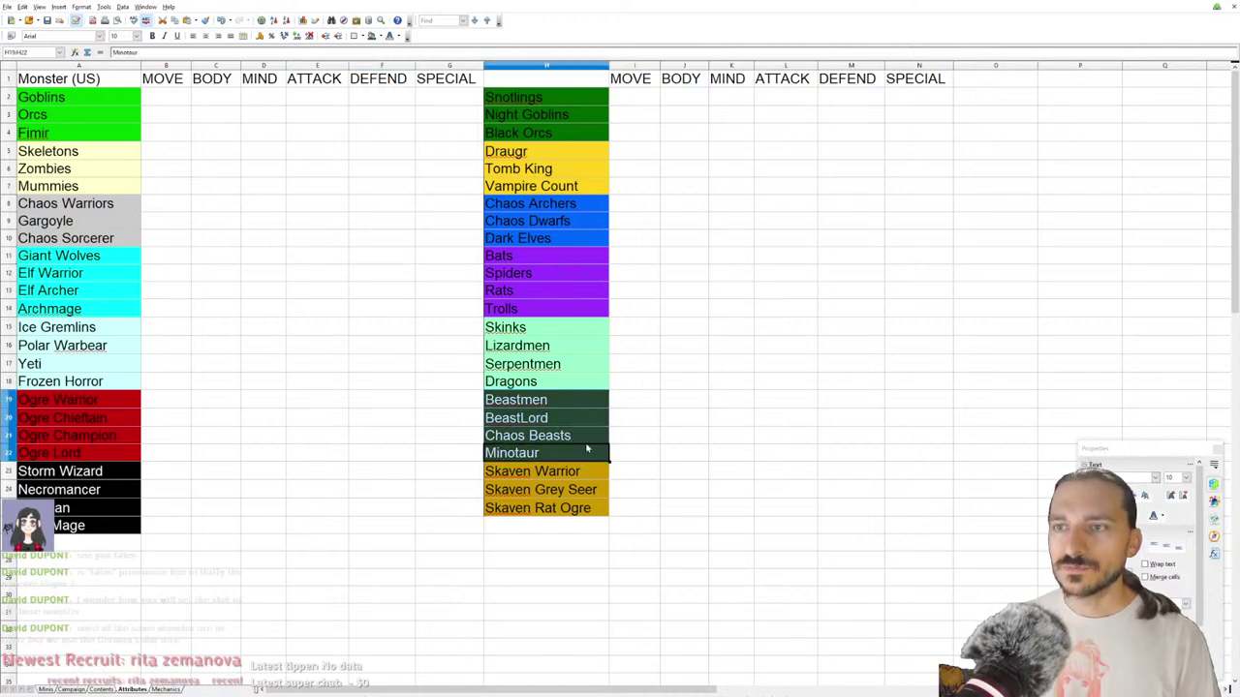
right_click(580, 453)
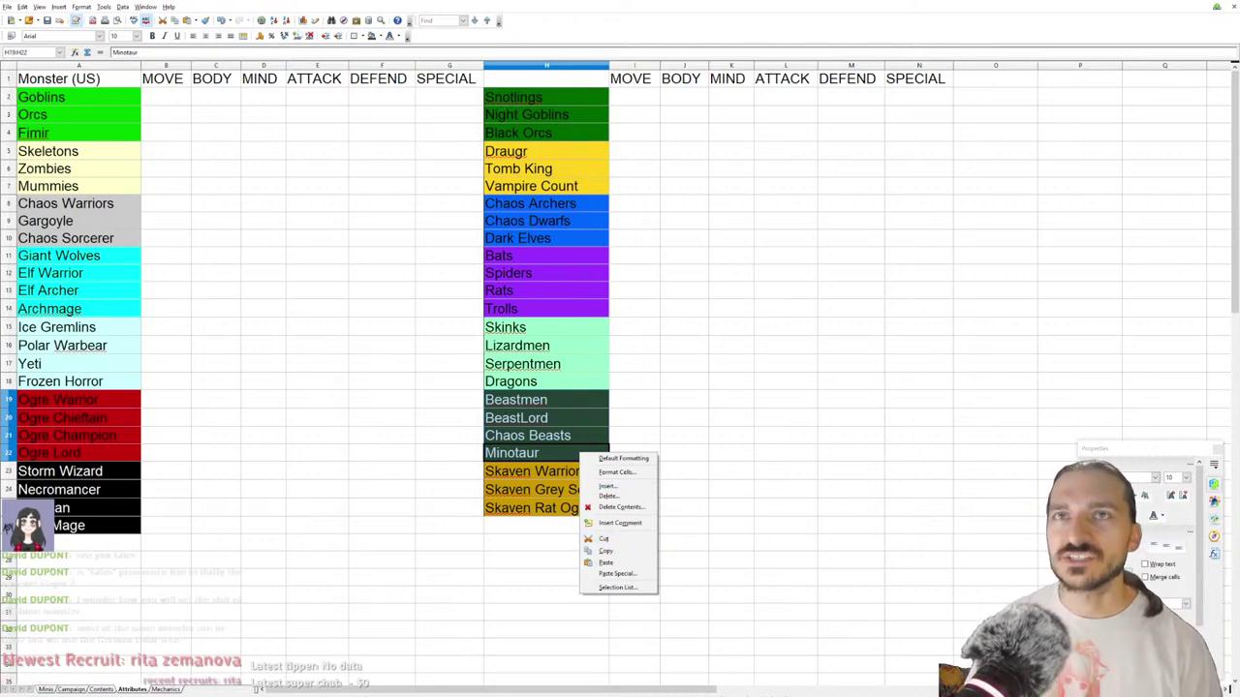
click(379, 36)
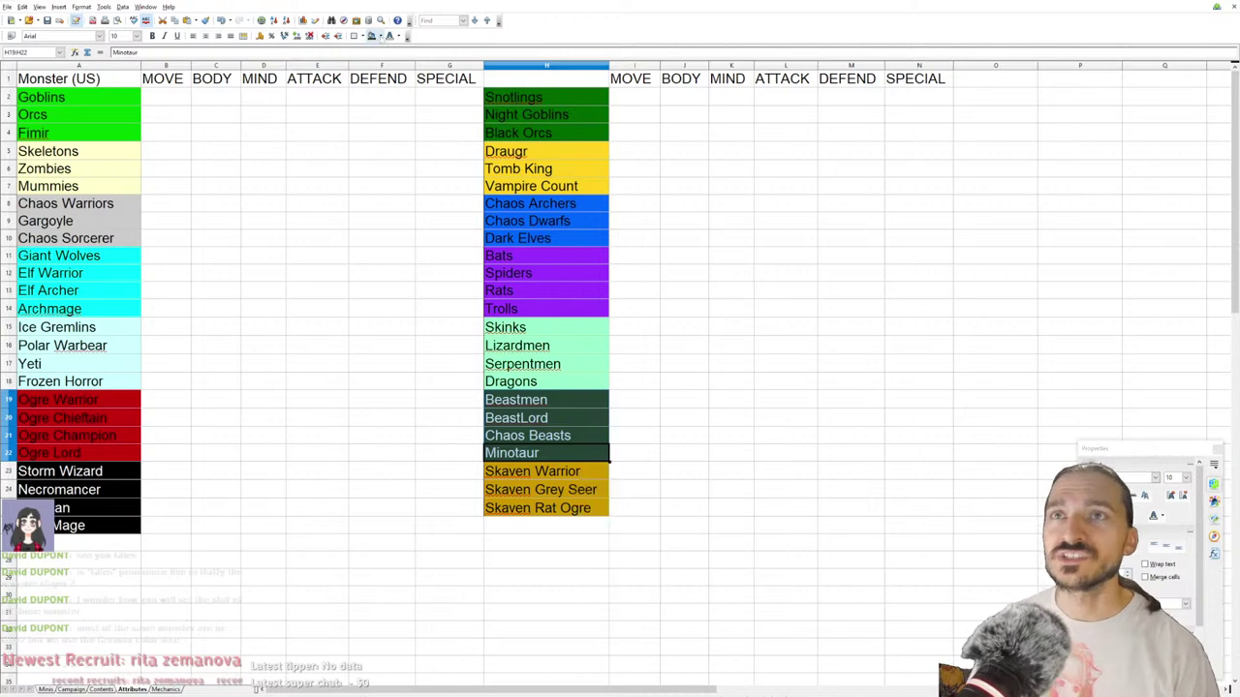
click(384, 89)
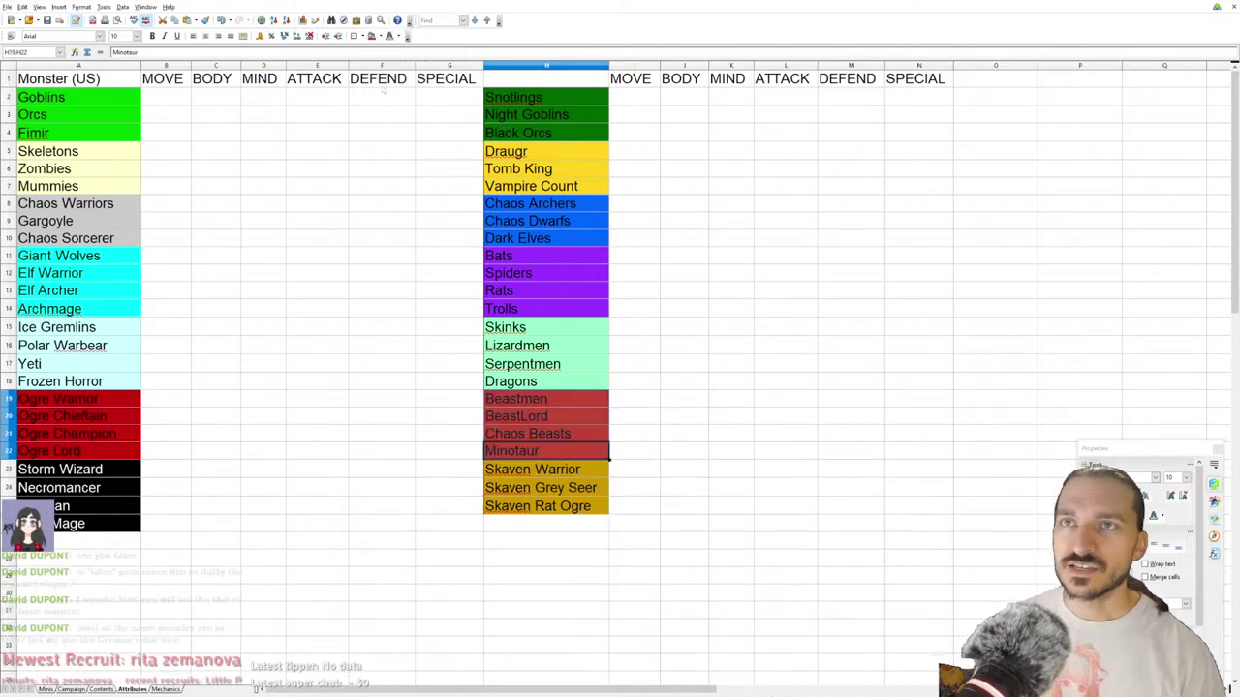
click(538, 306)
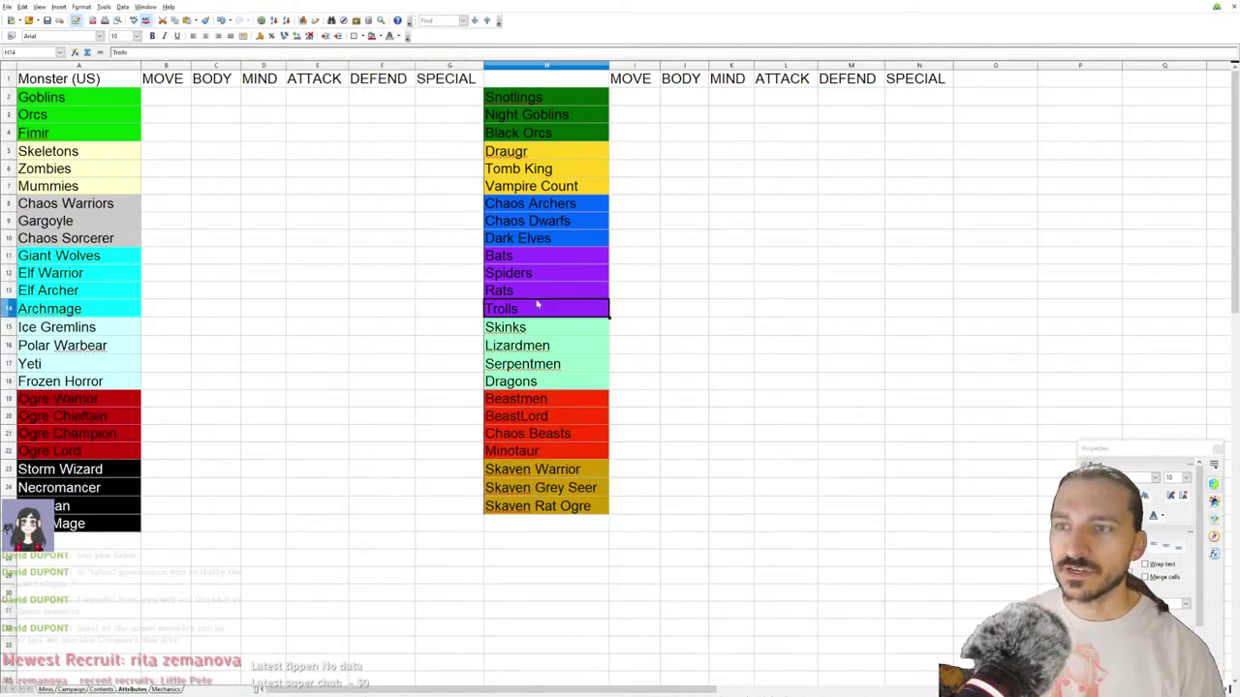
Step: Give the Beastmen, BeastLord, Chaos Beasts and Minotaur cells an orange background
click(579, 401)
drag(580, 402, 586, 448)
right_click(587, 450)
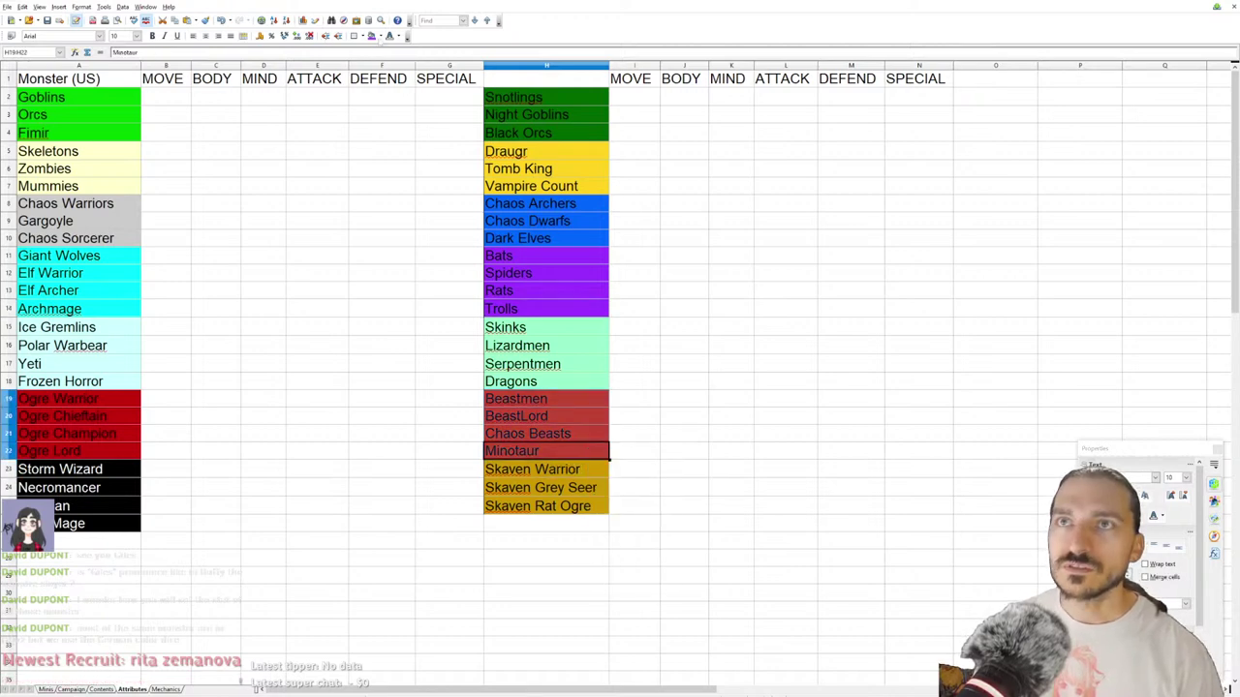
click(382, 41)
click(377, 37)
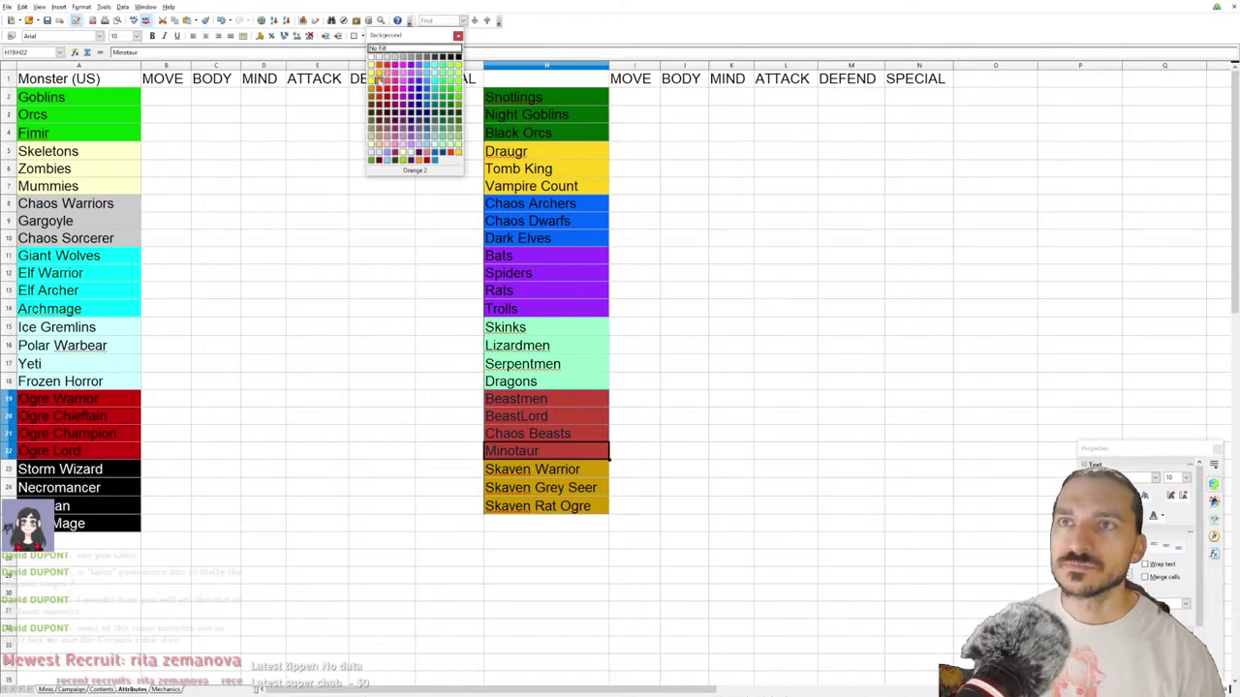
click(378, 83)
click(404, 227)
drag(531, 474, 562, 503)
drag(547, 400, 560, 451)
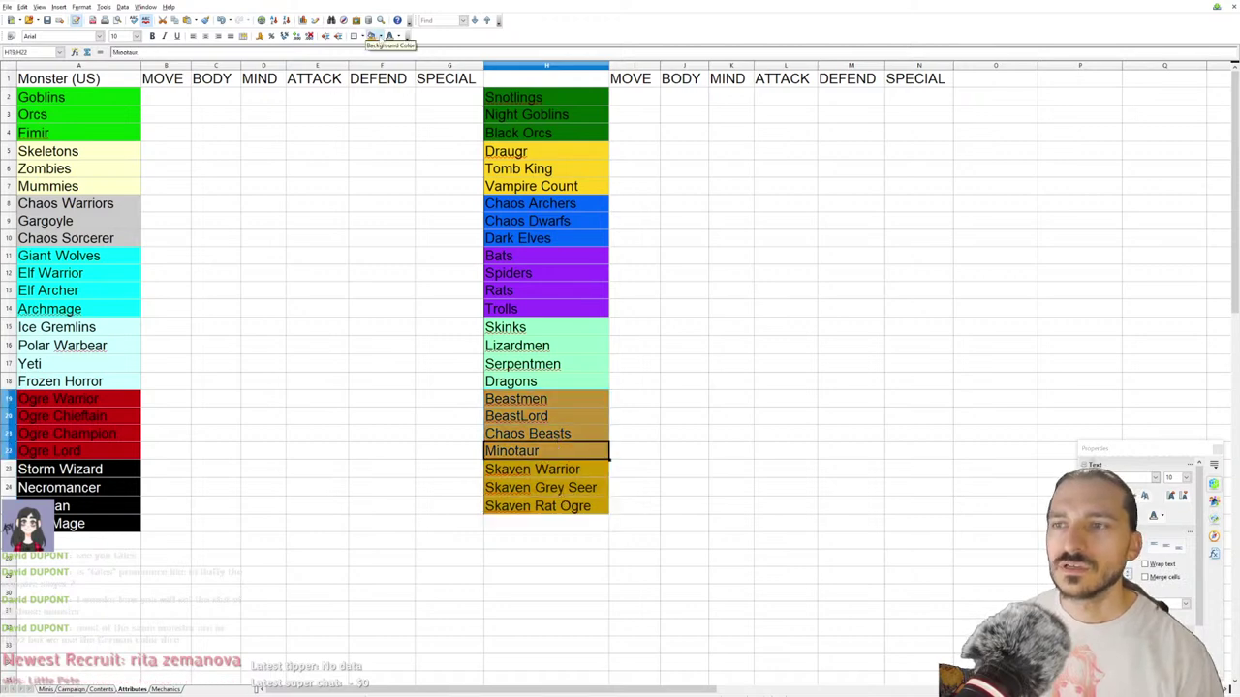
click(377, 36)
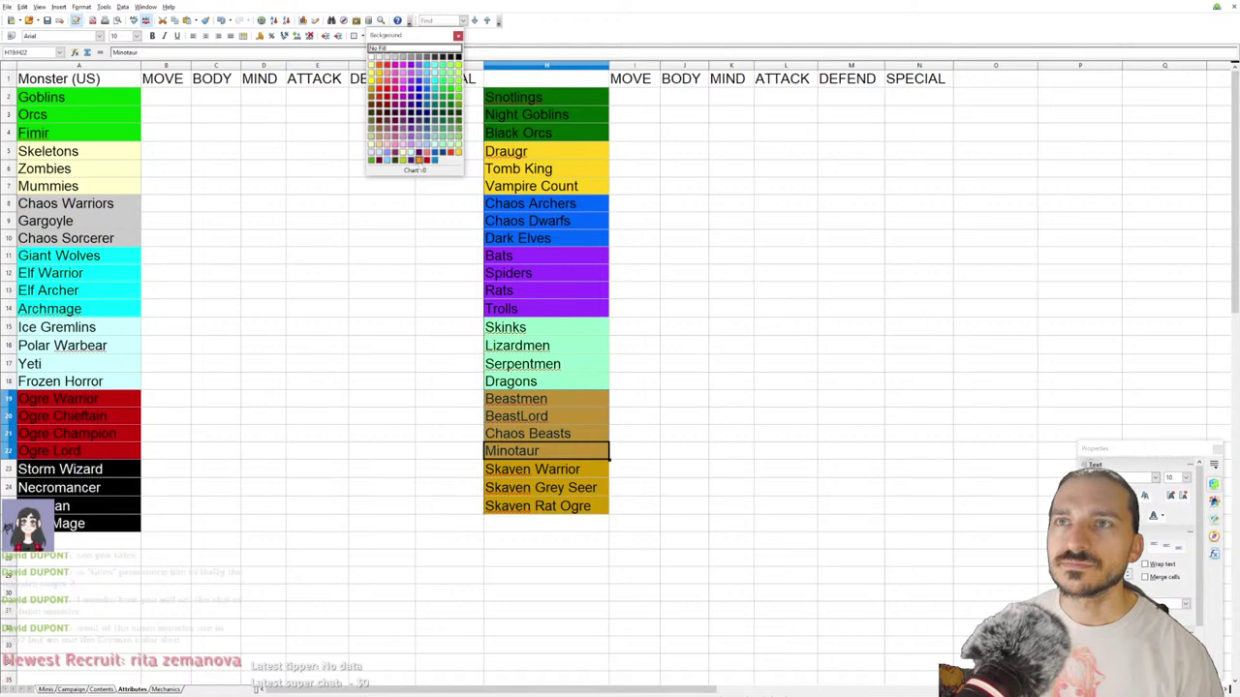
key(Escape)
click(450, 255)
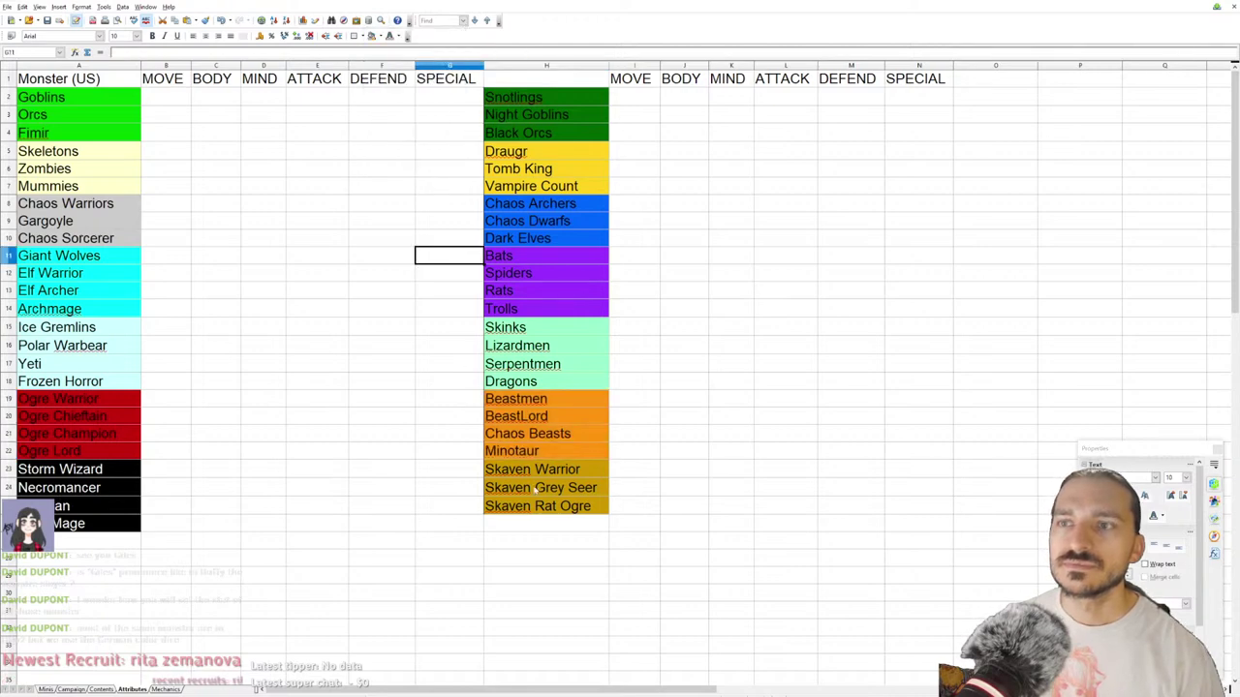
Step: Try a violet-blue background on the Skaven Warrior, Skaven Grey Seer and Skaven Rat Ogre cells
drag(547, 469, 565, 506)
right_click(564, 505)
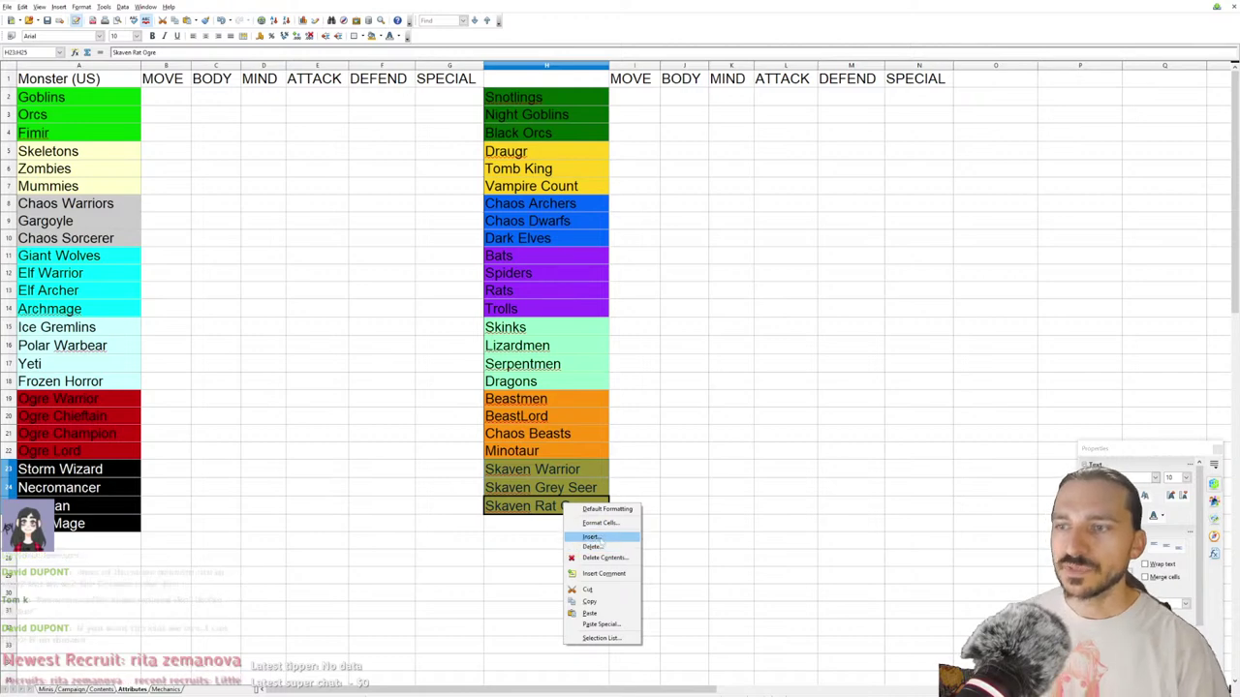
click(375, 36)
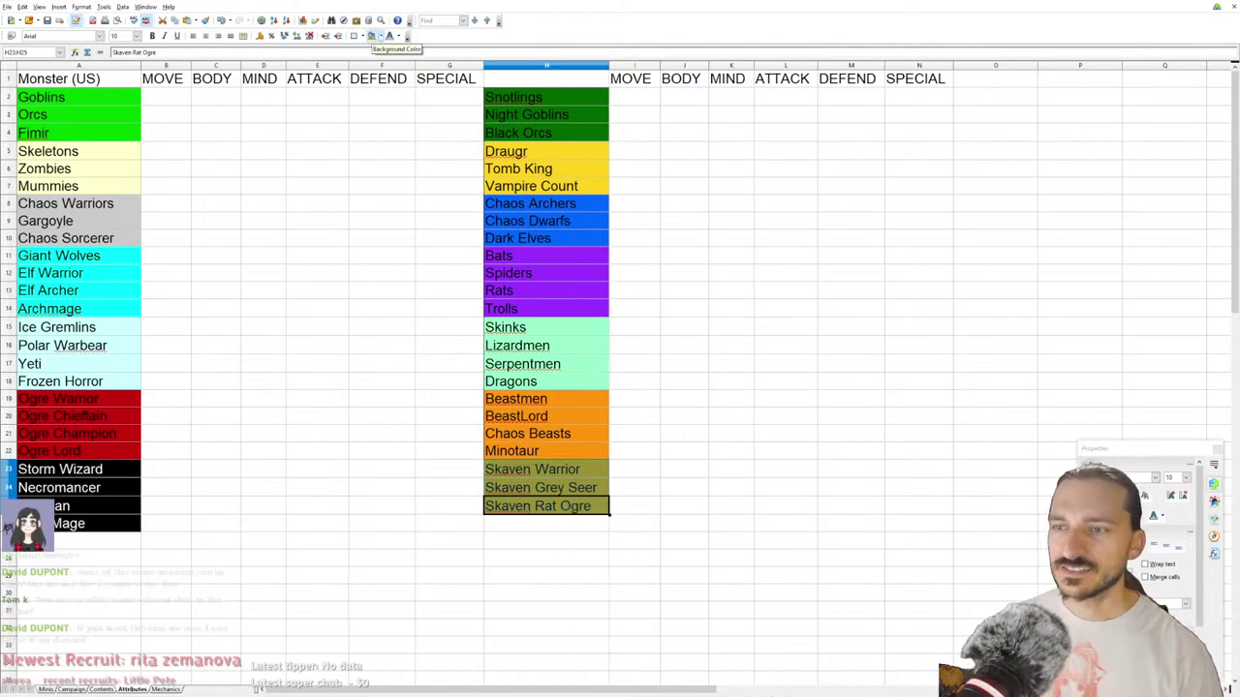
click(378, 36)
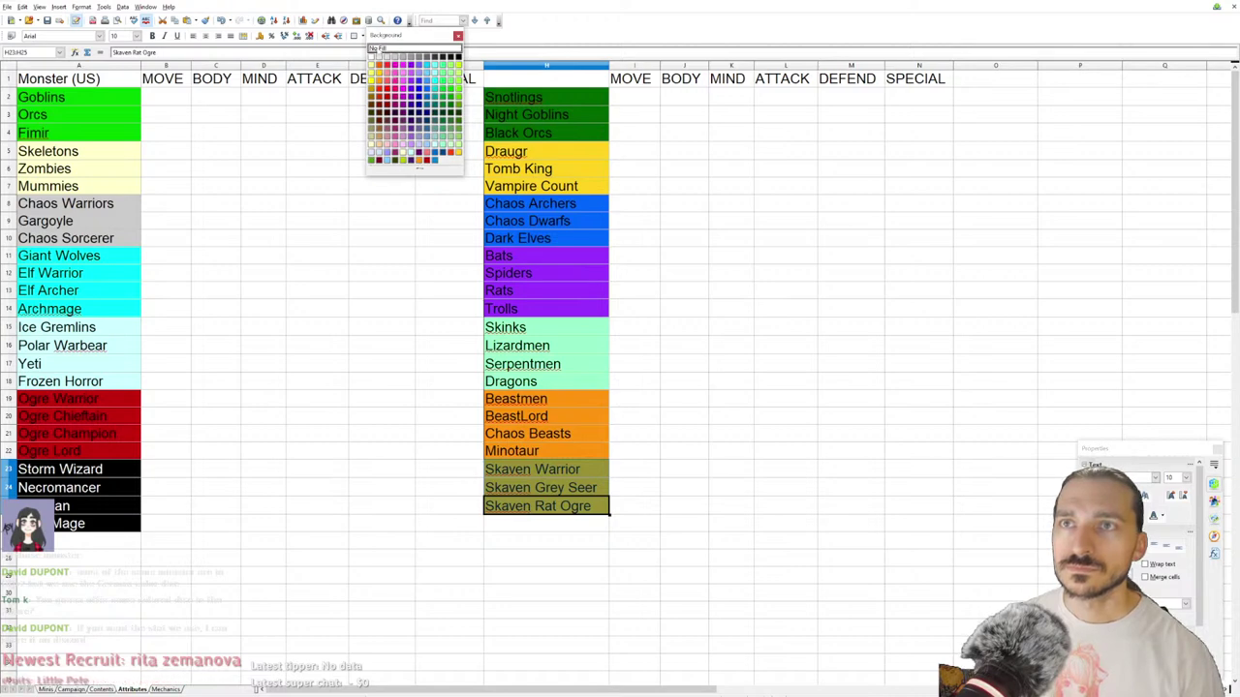
click(414, 139)
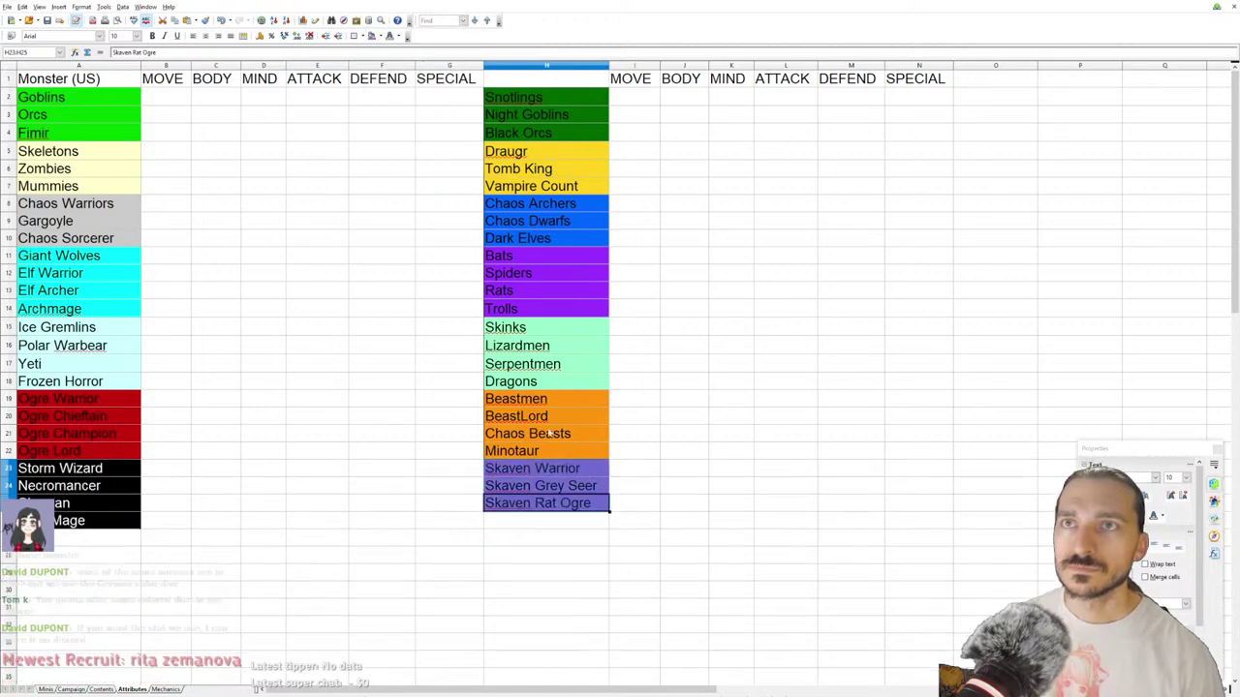
Step: Give the Skaven Warrior, Skaven Grey Seer and Skaven Rat Ogre cells a dark brown background
click(492, 471)
drag(519, 471, 548, 503)
right_click(548, 504)
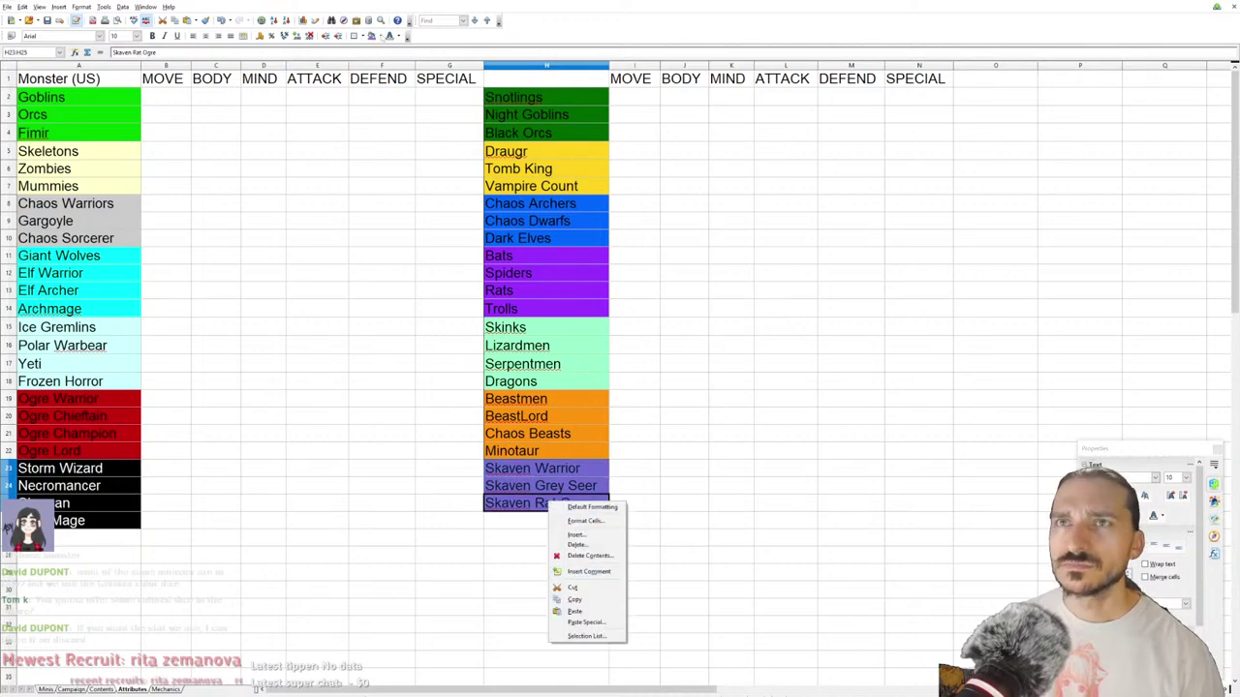
click(364, 36)
click(364, 36)
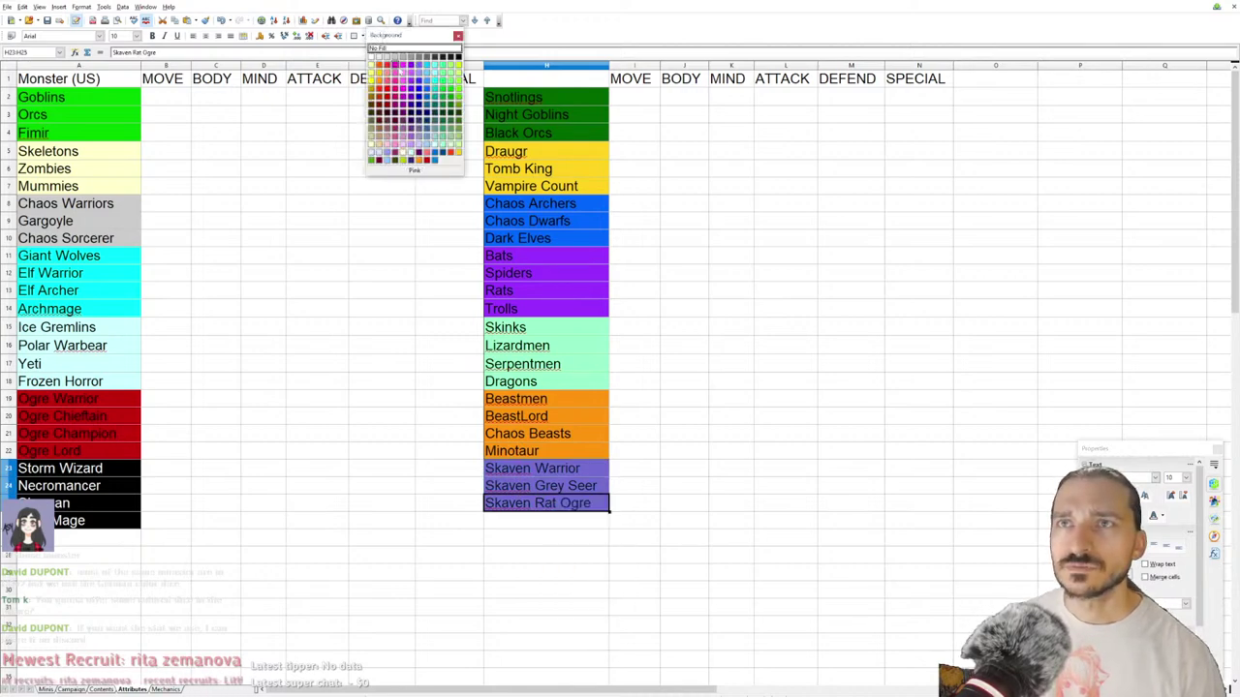
click(373, 101)
click(397, 242)
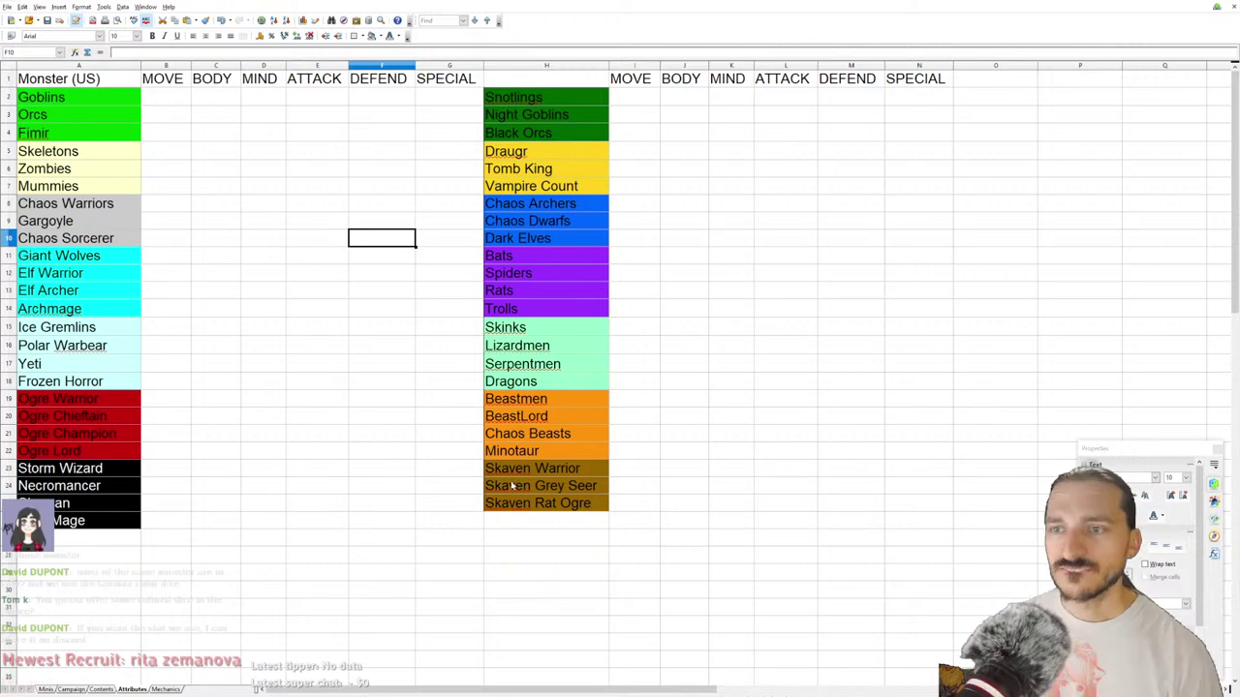
click(557, 469)
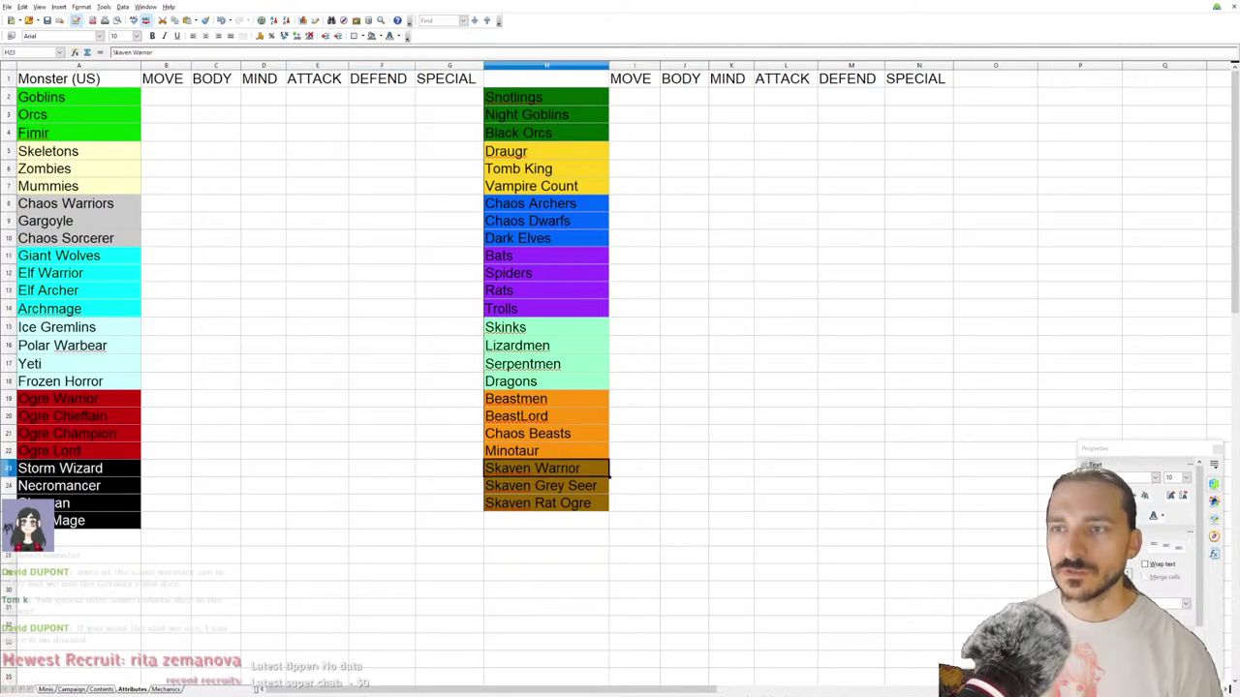
drag(564, 488, 557, 519)
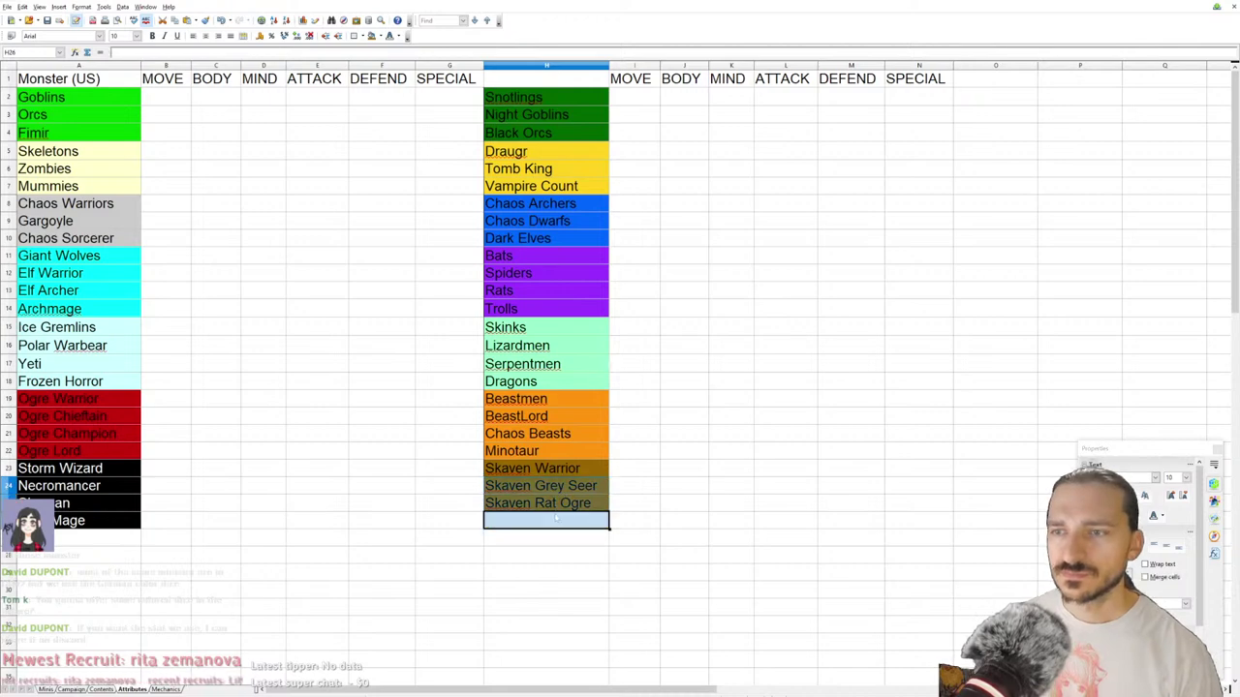
click(556, 574)
click(598, 493)
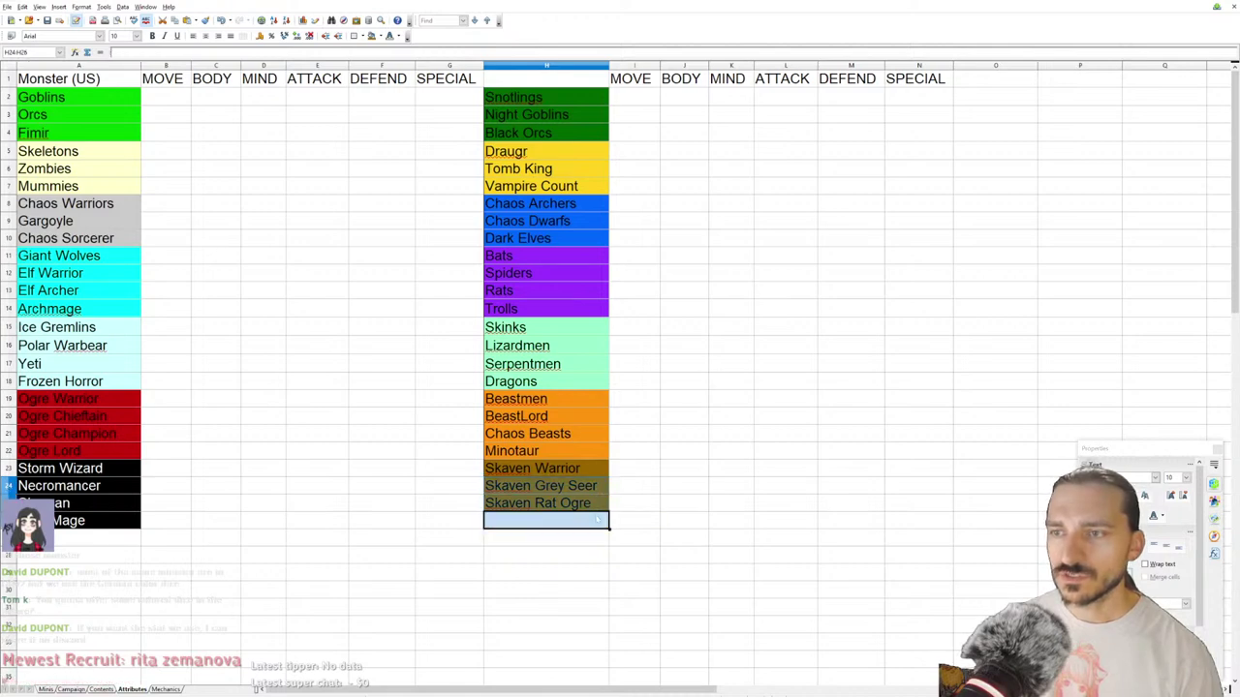
click(628, 482)
mouse_move(581, 485)
mouse_down()
mouse_move(630, 523)
mouse_move(586, 523)
mouse_move(586, 487)
mouse_move(632, 521)
mouse_move(602, 491)
mouse_move(513, 486)
mouse_move(629, 489)
mouse_move(587, 487)
mouse_up()
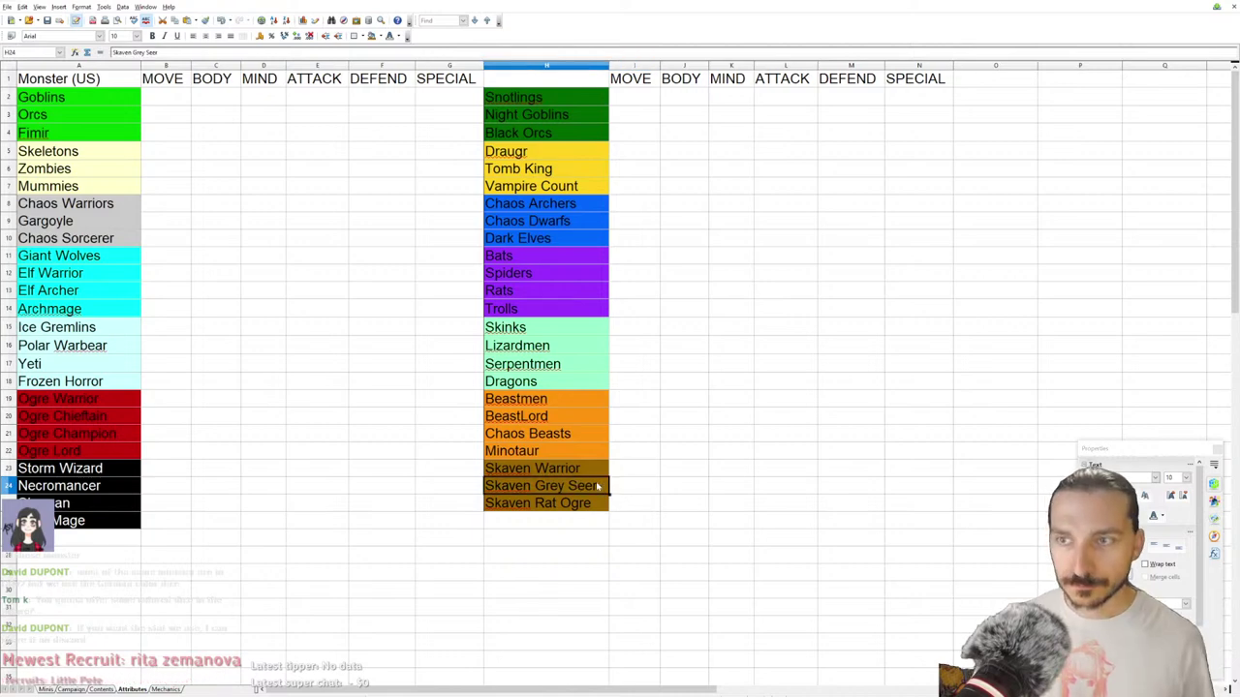
Step: Try to paste a copy of the Skaven Grey Seer entry below Skaven Rat Ogre, and undo the paste
double_click(598, 487)
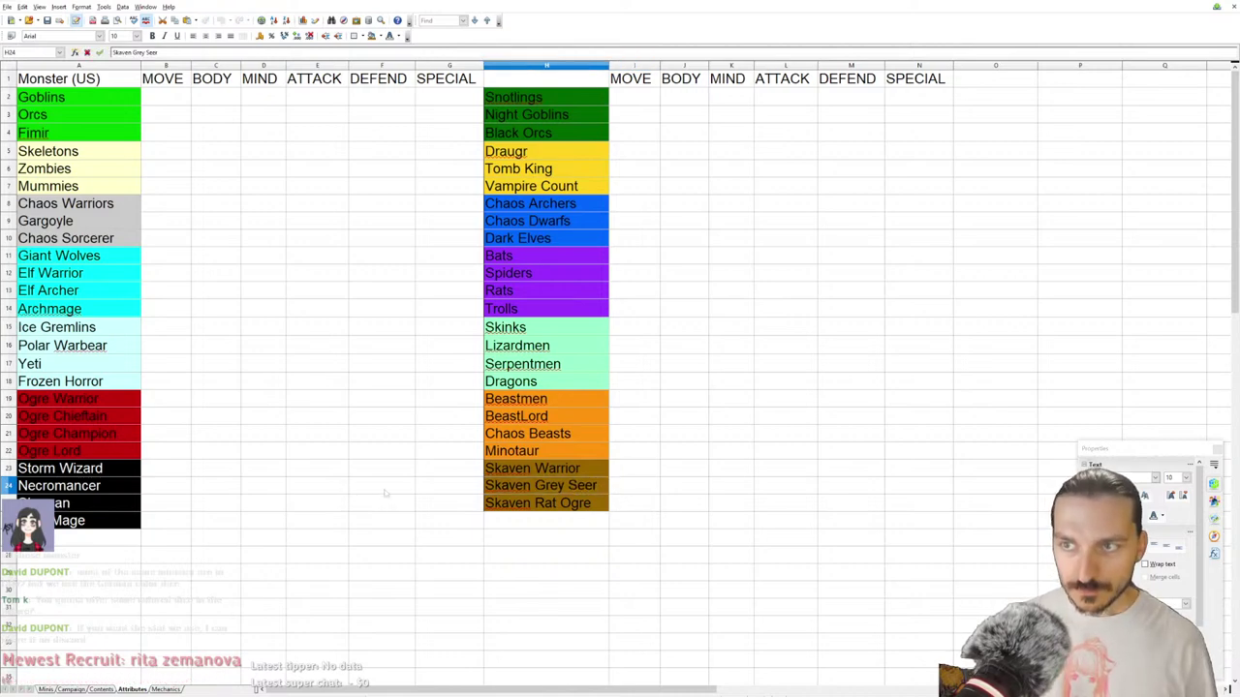
click(550, 535)
key(ctrl+v)
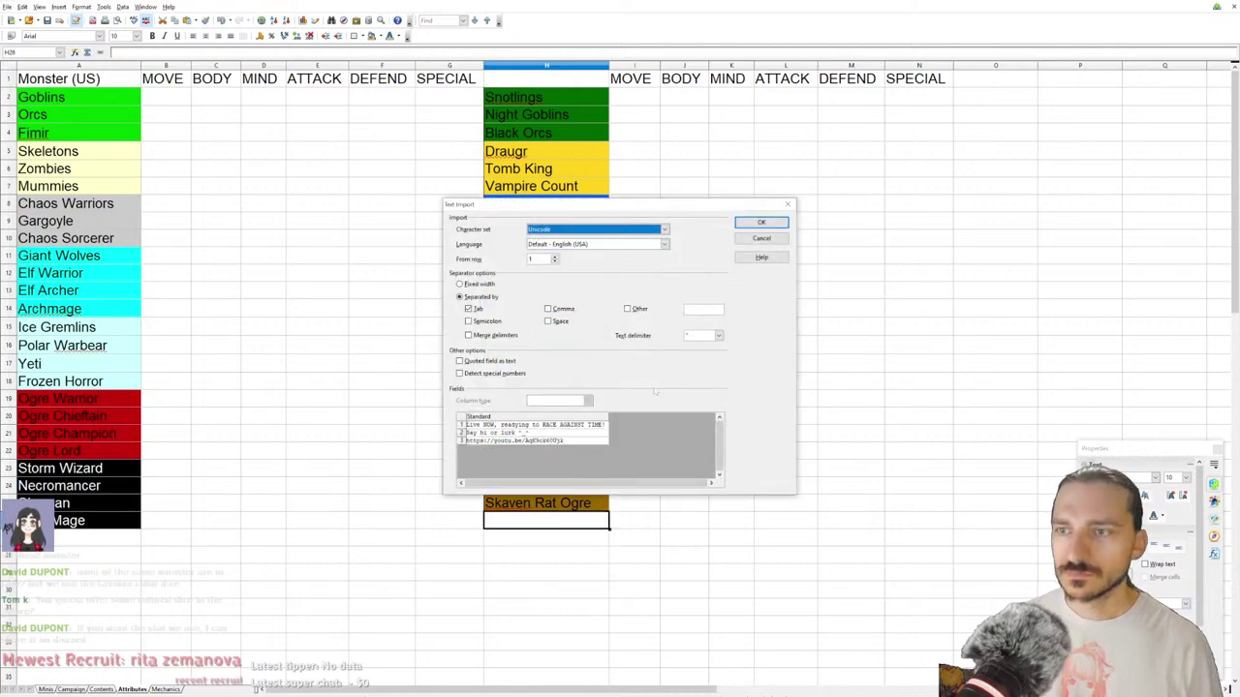
click(772, 226)
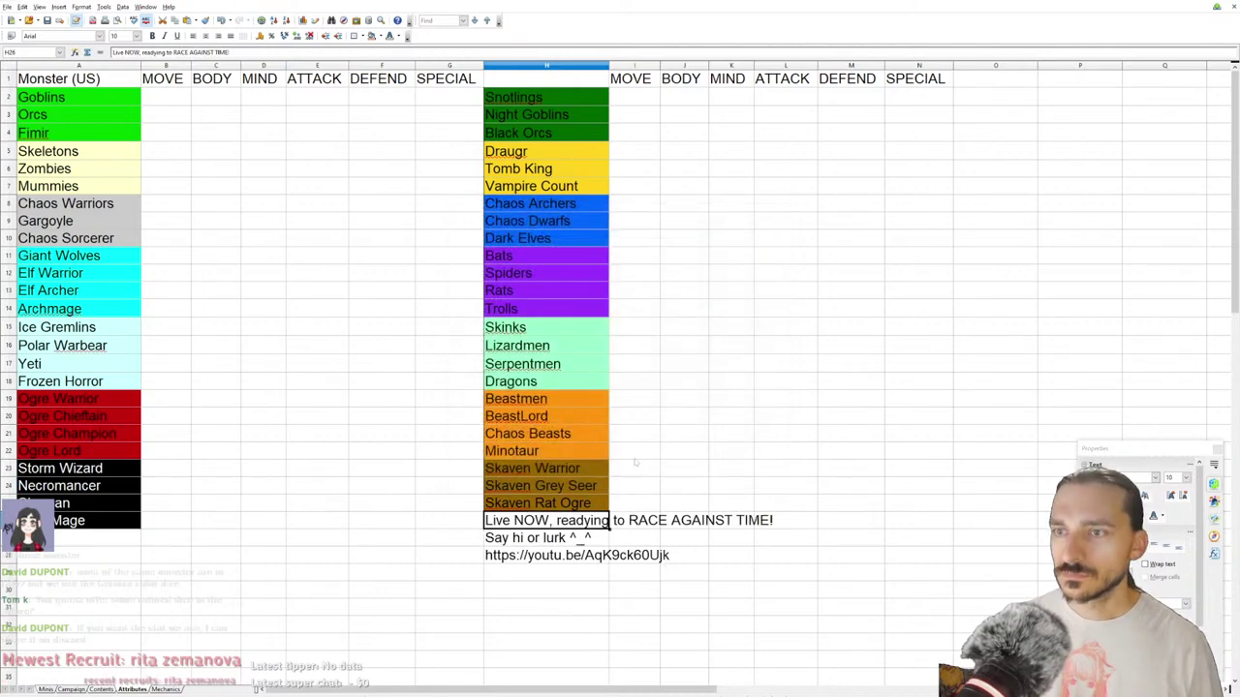
key(ctrl+z)
Step: Copy the Skaven Grey Seer cell into the empty cell below Skaven Rat Ogre
click(584, 482)
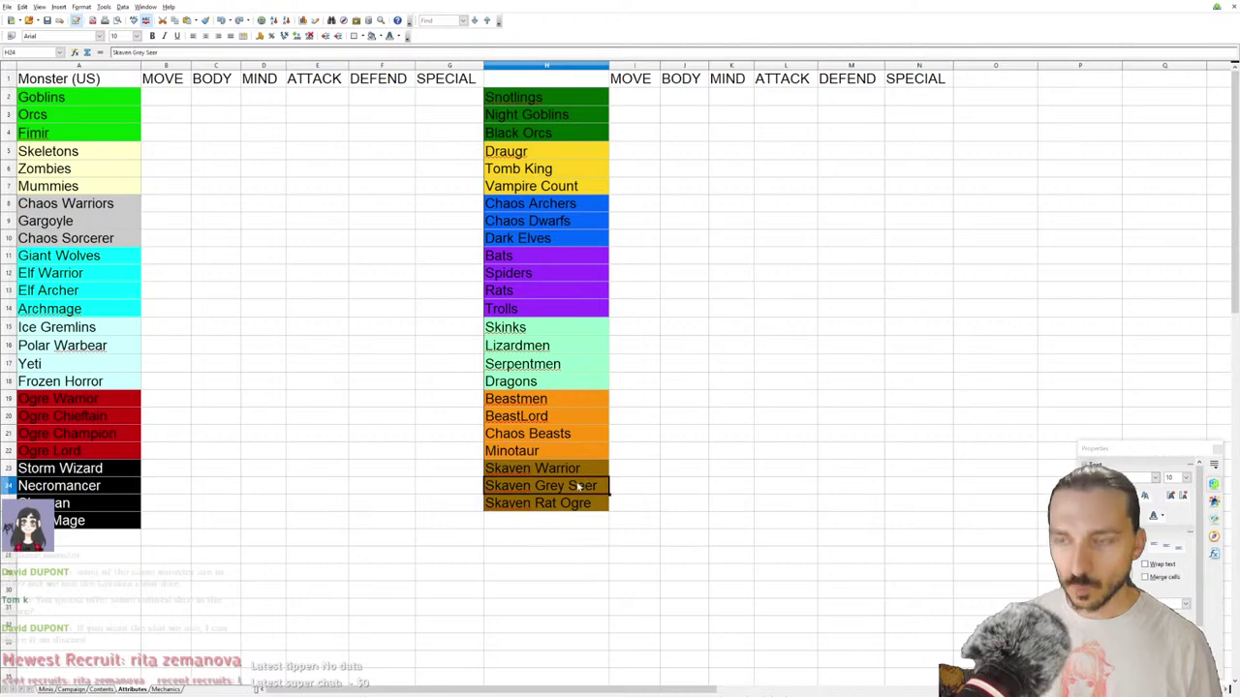
drag(578, 484, 534, 485)
click(597, 491)
Step: Change the original Skaven Grey Seer entry to "Skaven Packmaster" and fit the column width to its longest entry
double_click(597, 491)
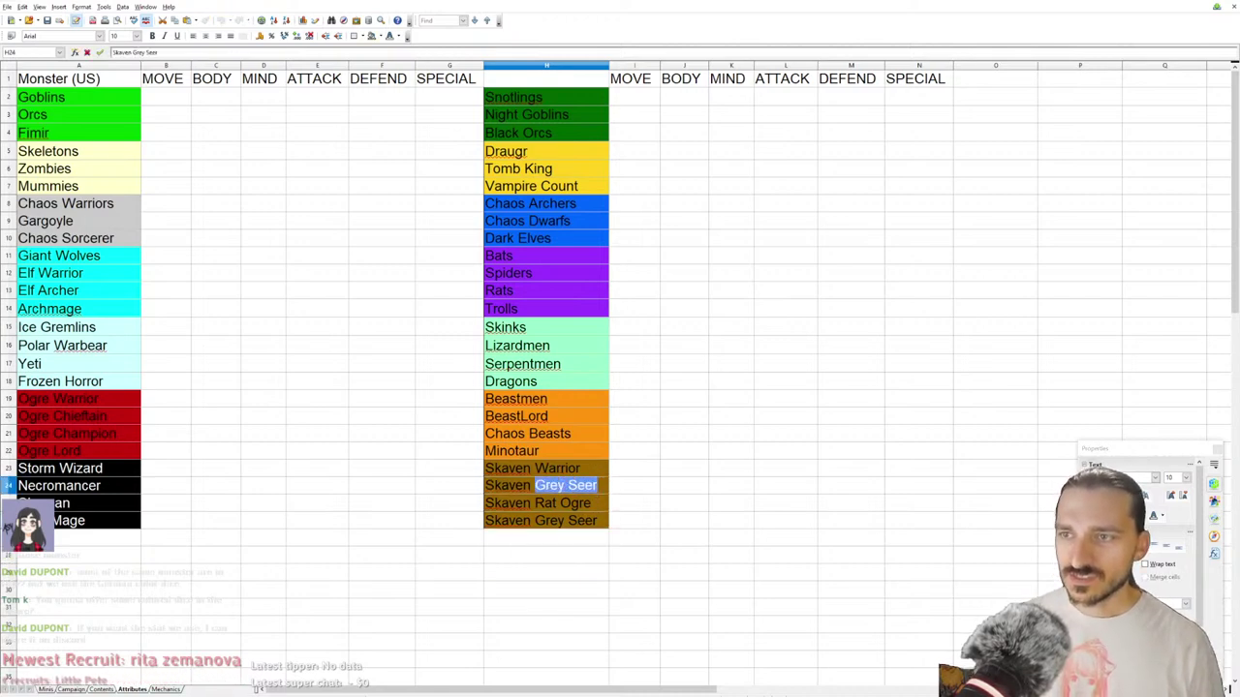
text(Packmaster)
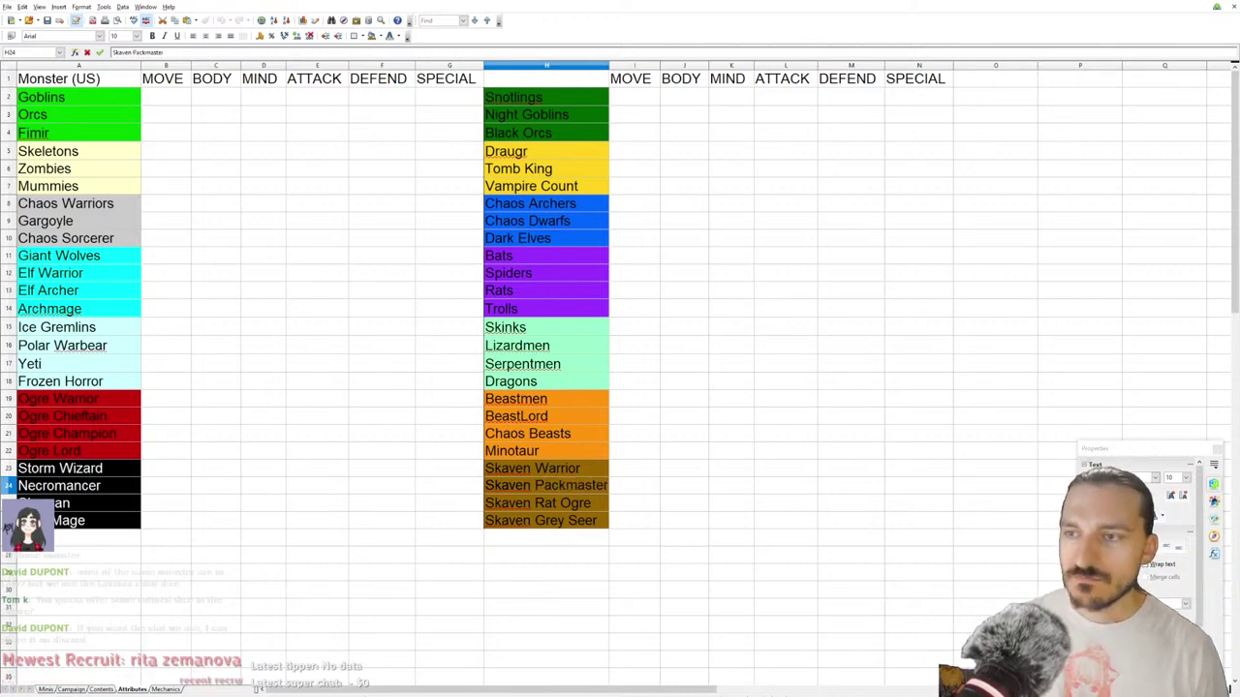
click(698, 326)
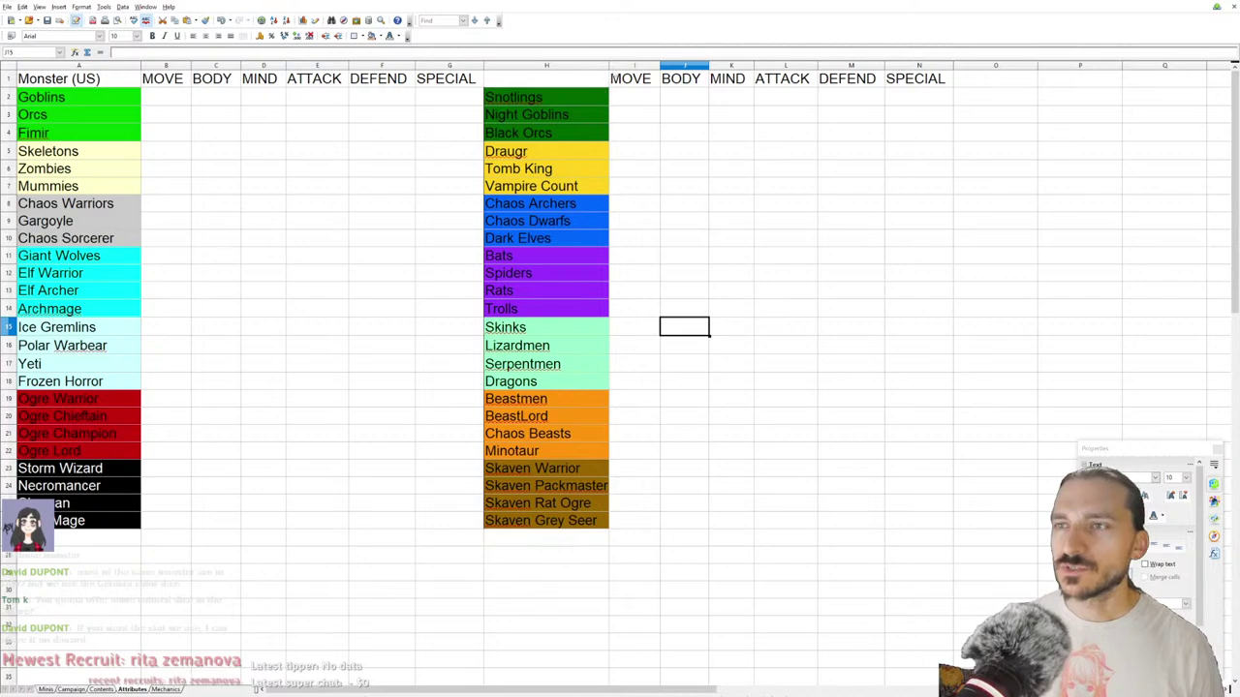
double_click(608, 65)
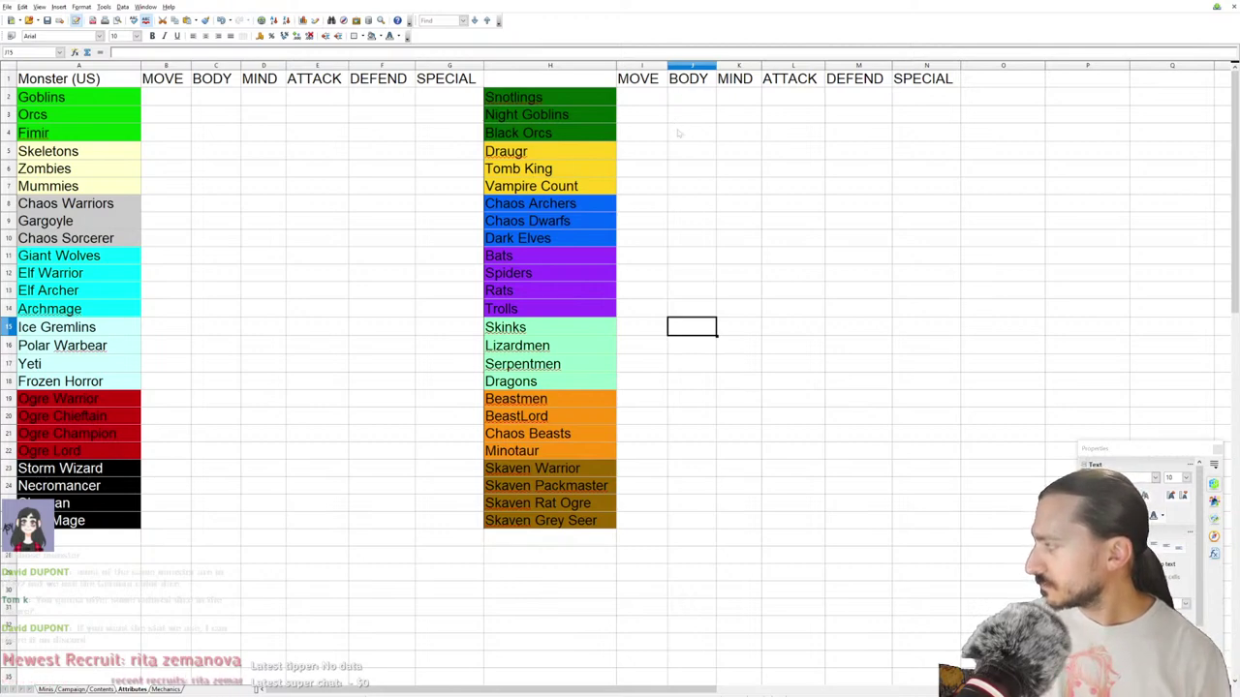
click(621, 153)
click(602, 155)
drag(602, 155, 581, 186)
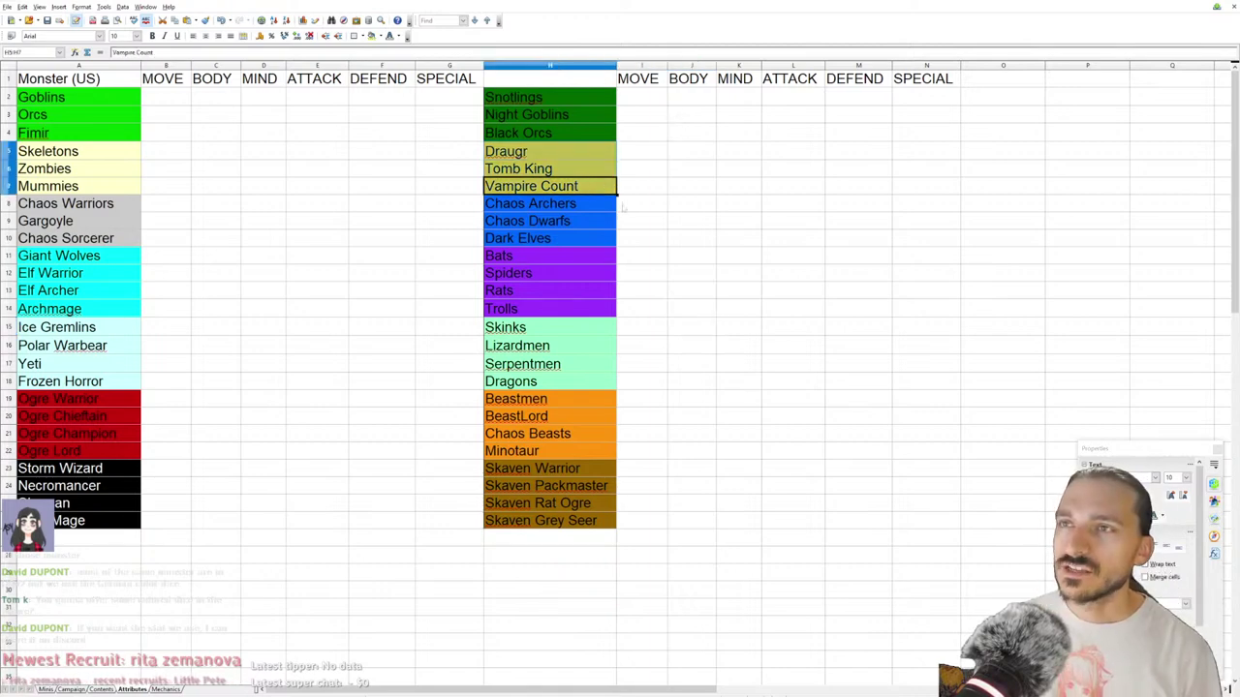
click(793, 327)
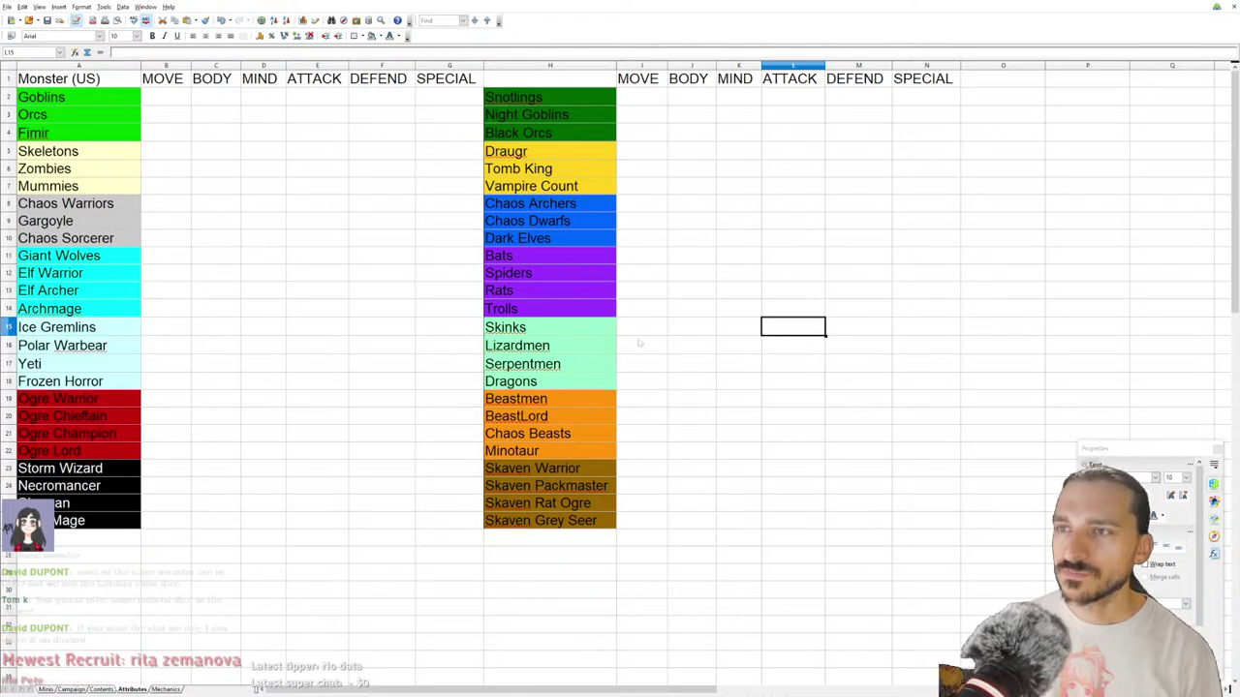
click(177, 103)
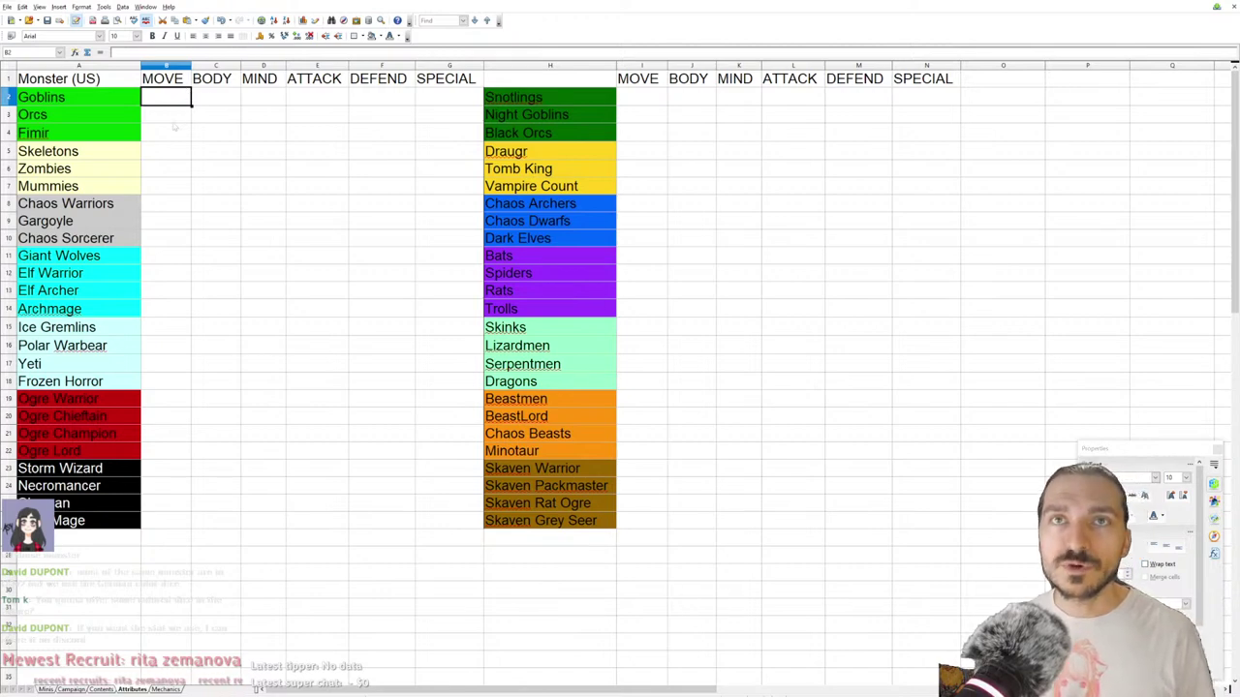
key(Down)
key(Down)
key(Right)
key(Up)
key(Up)
key(Up)
key(Left)
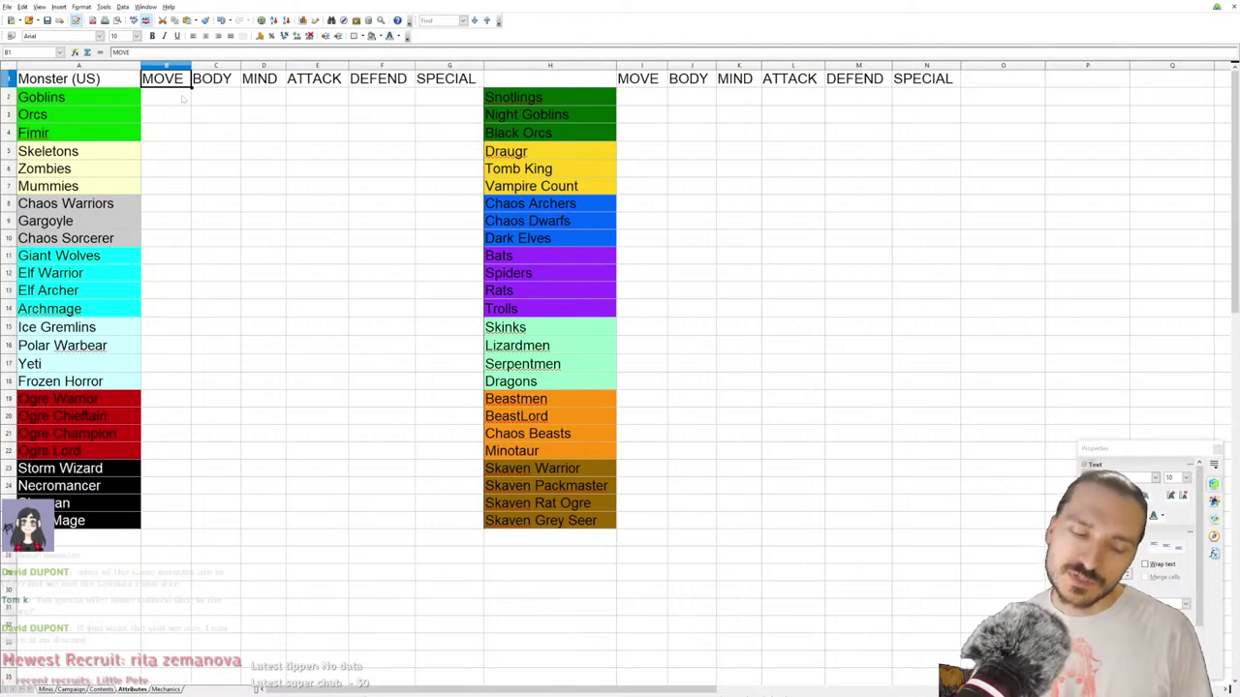
key(Down)
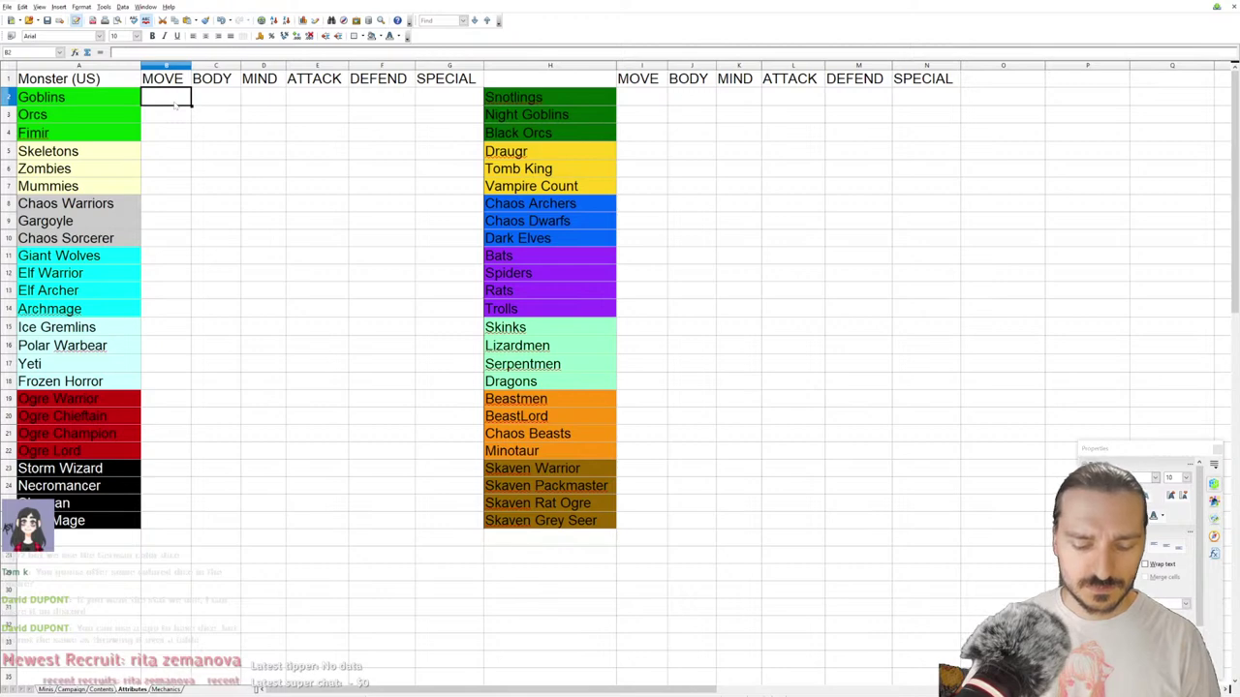
click(217, 102)
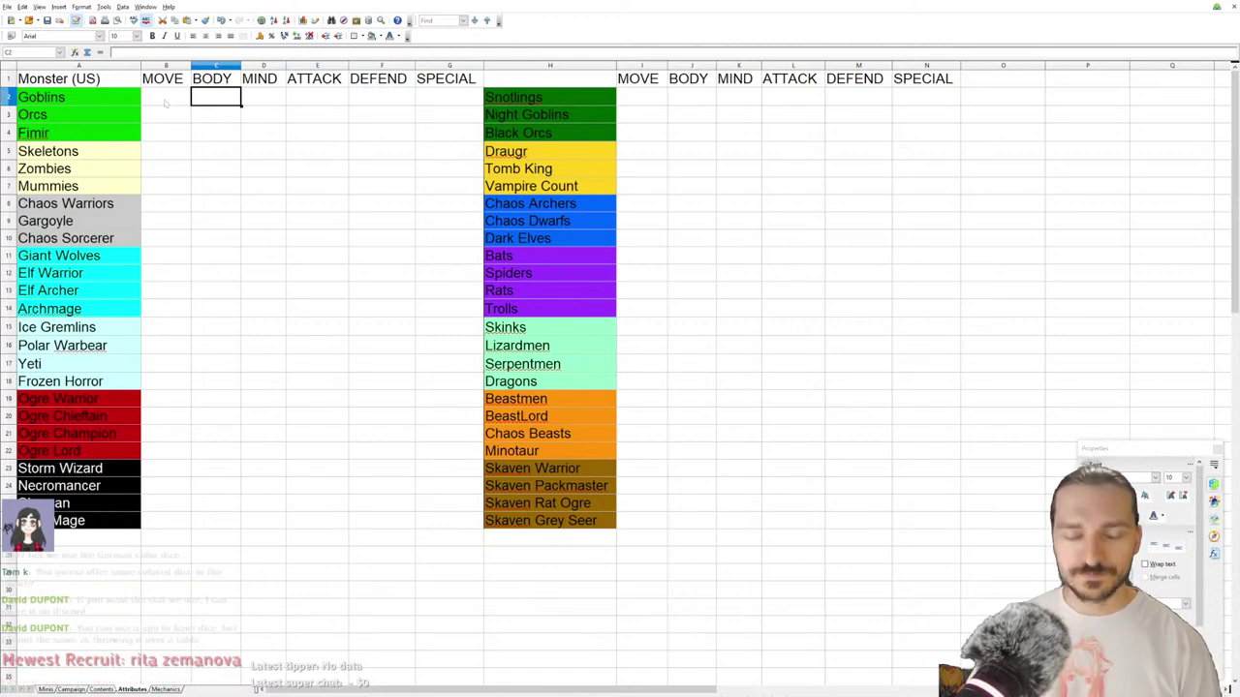
Step: Enter the Goblins' attributes: MOVE 10, BODY 1, MIND 2, ATTACK 2 and DEFEND 1
click(163, 102)
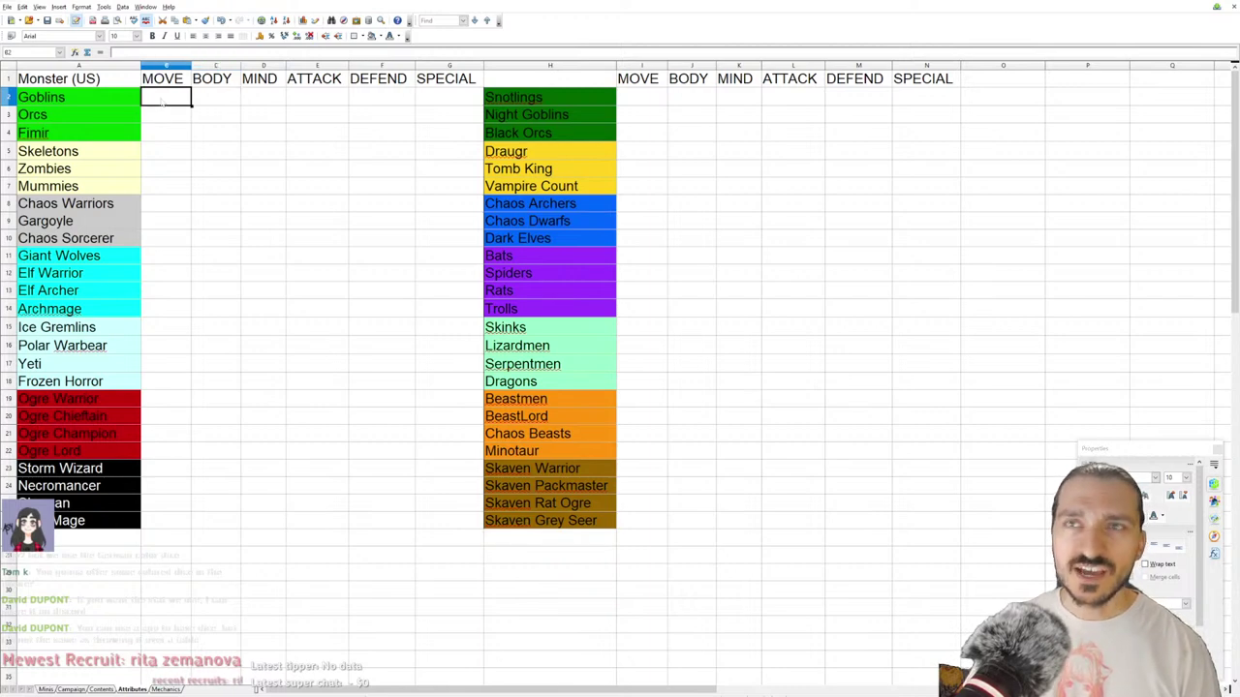
text(10)
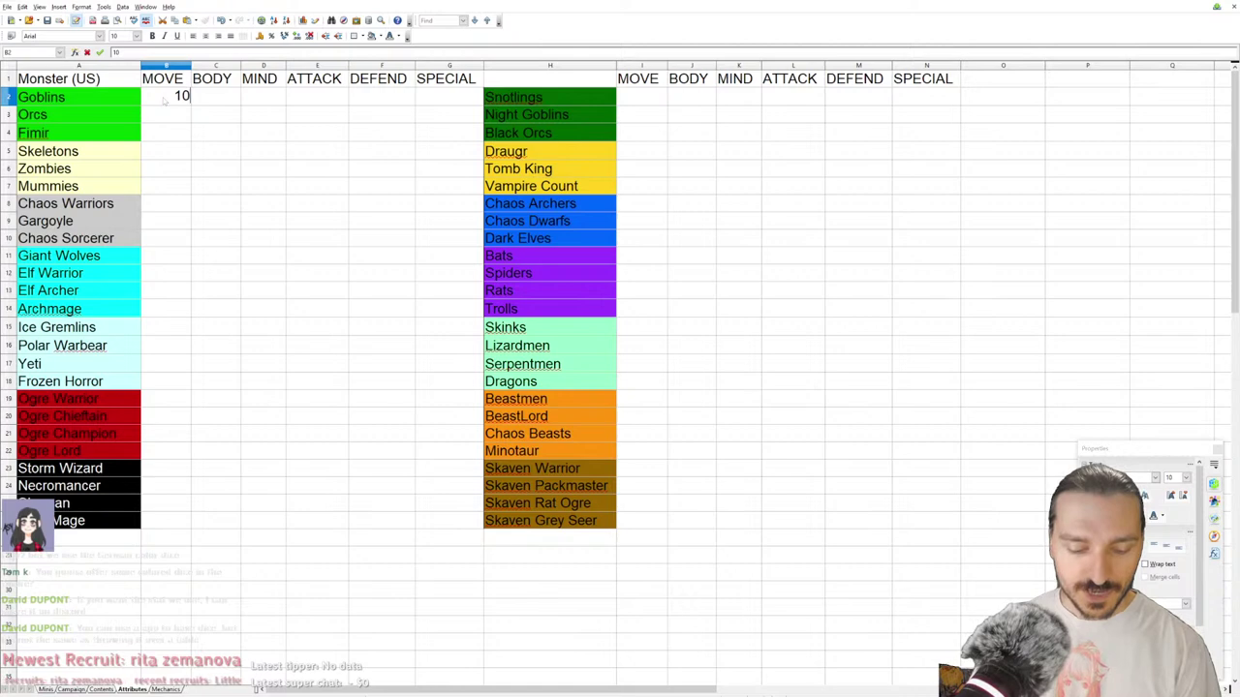
key(Tab)
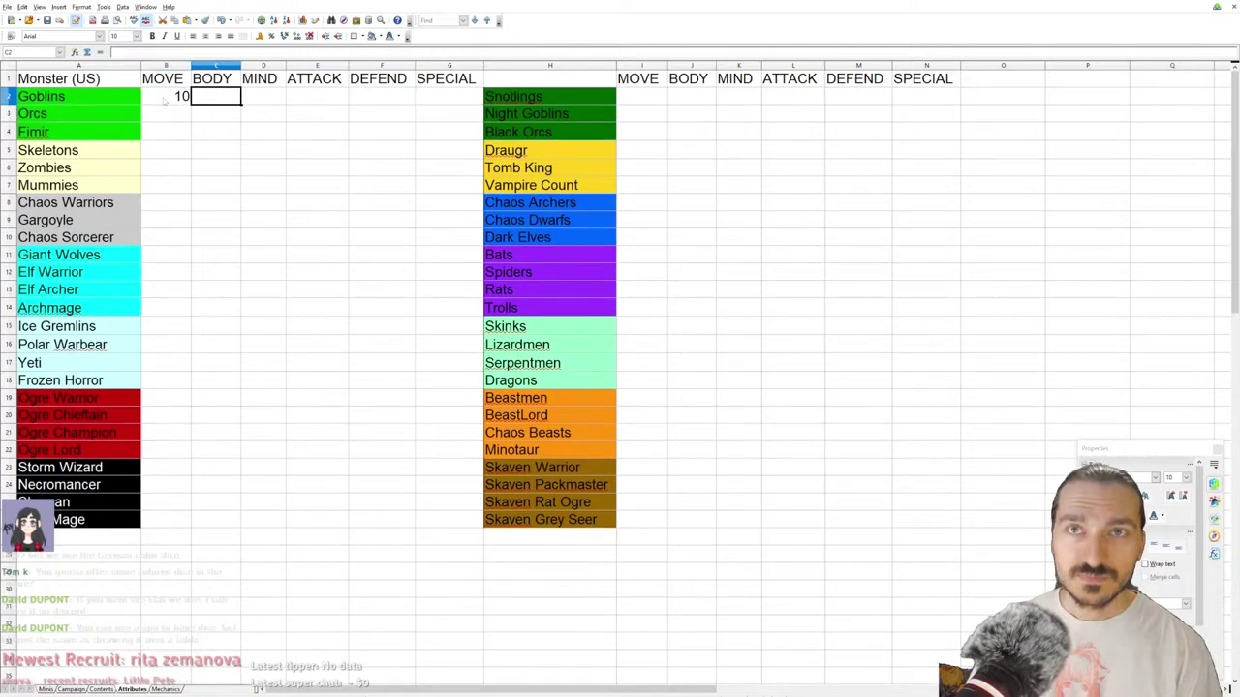
text(1)
key(Tab)
text(2)
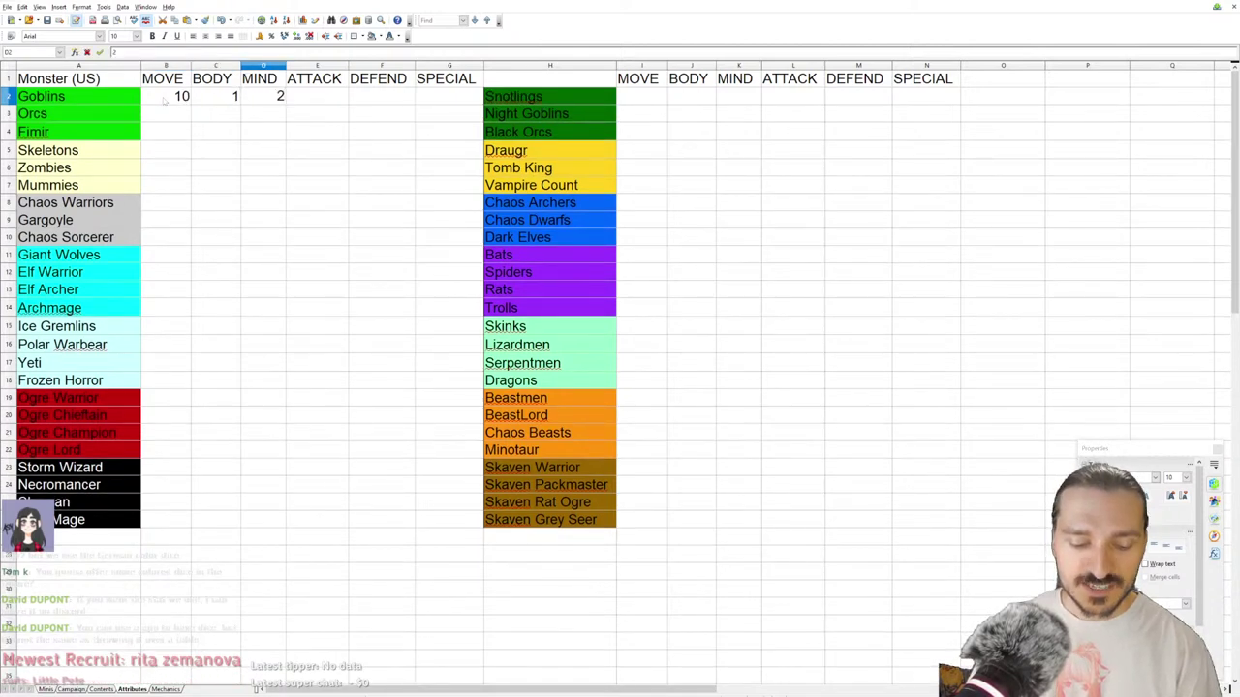
key(Tab)
text(2)
key(Tab)
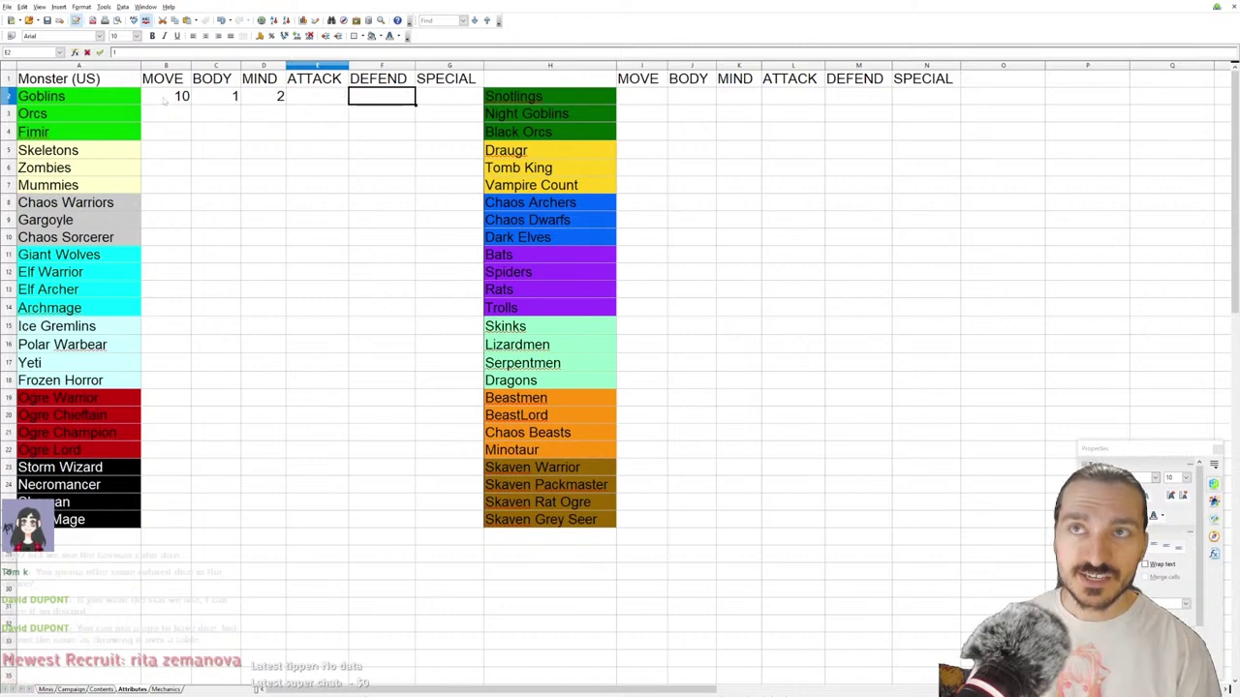
text(1)
Step: Correct the Goblins' MIND value to 1
key(shift+Tab)
key(shift+Tab)
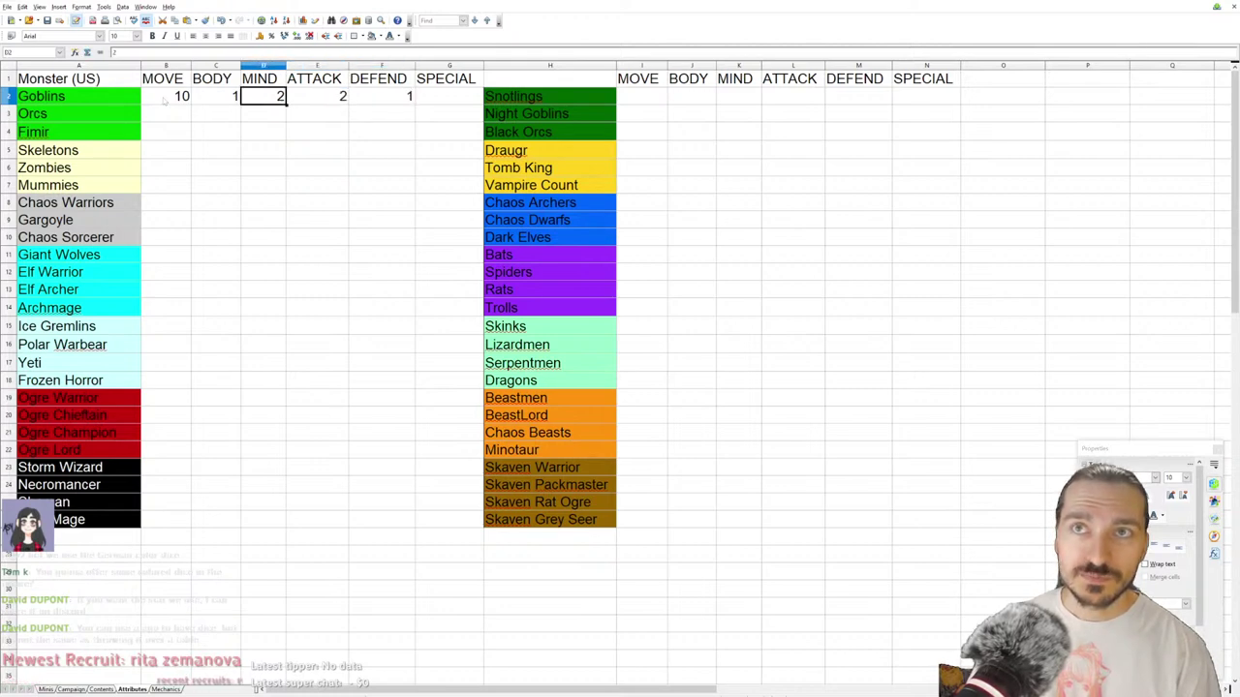
text(1)
key(Return)
Step: Enter the Orcs' attributes: MOVE 8, BODY 1, MIND 2, ATTACK 3 and DEFEND 2
key(Left)
key(Left)
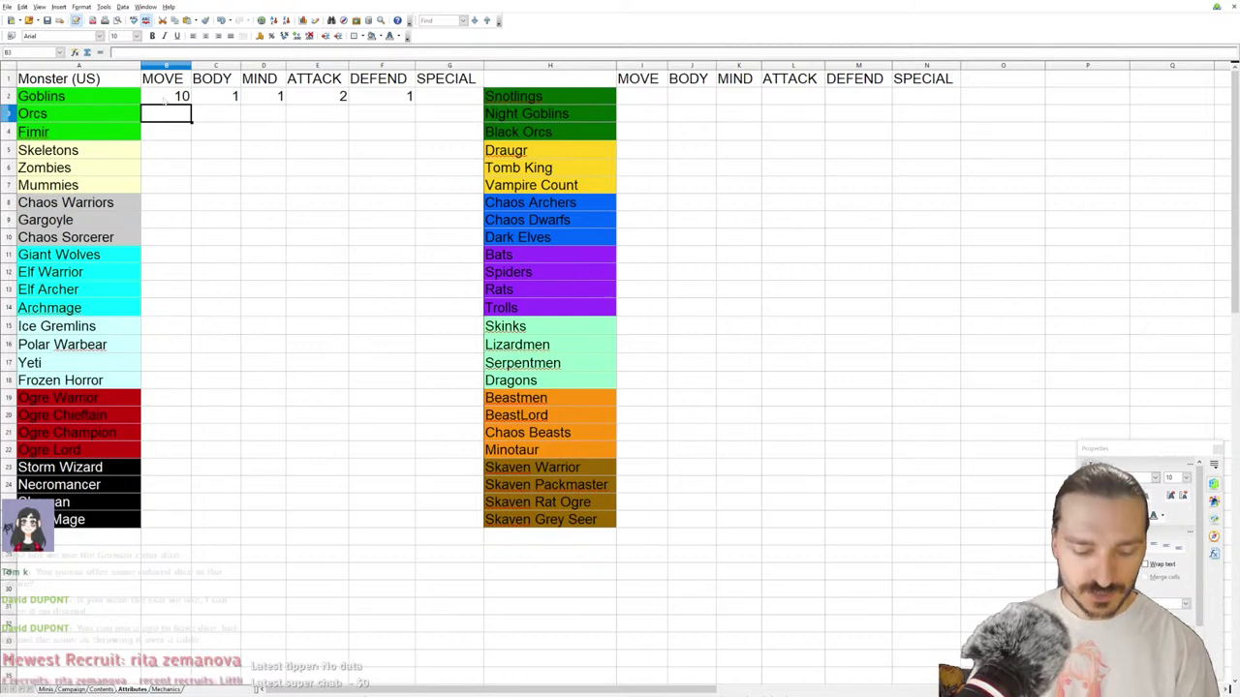
text(8)
key(Tab)
text(1)
key(Tab)
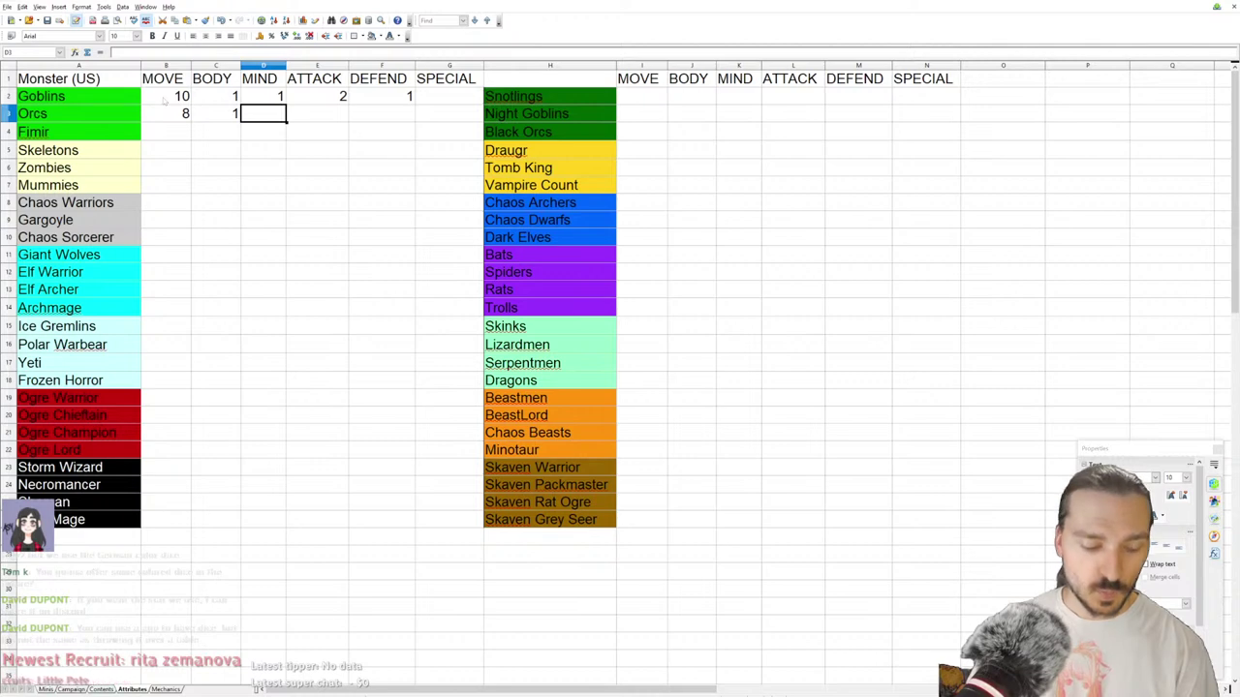
text(2)
key(Tab)
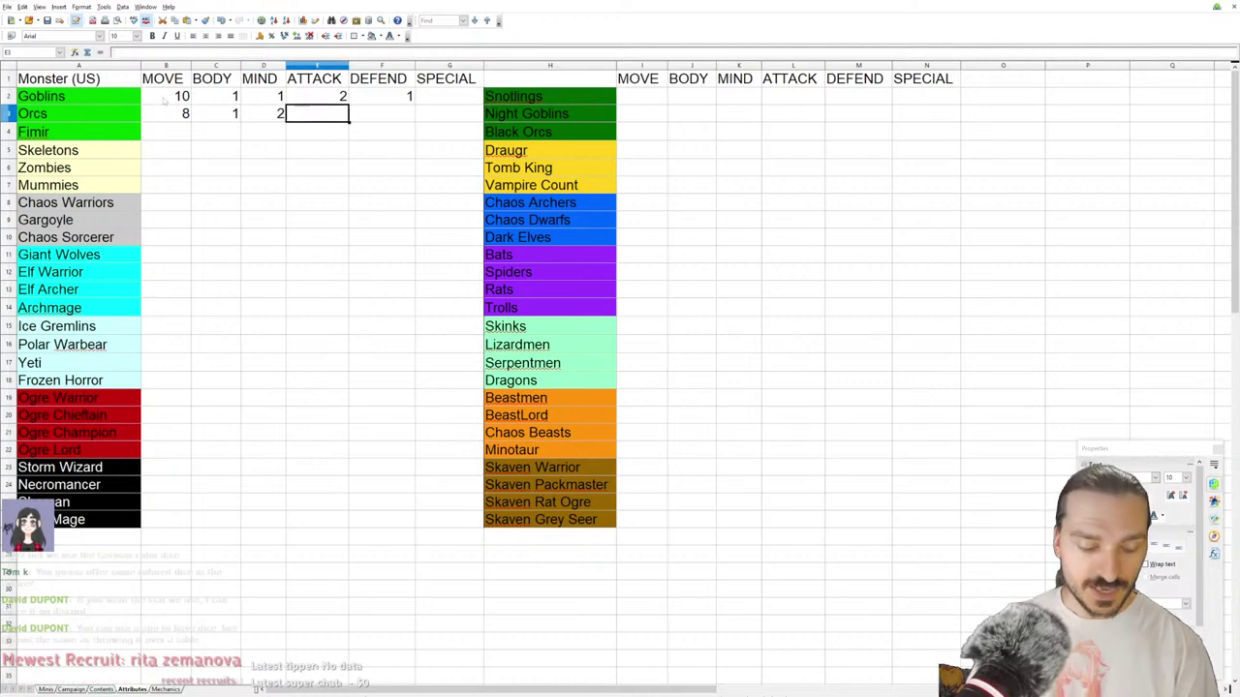
text(3)
key(Tab)
text(2)
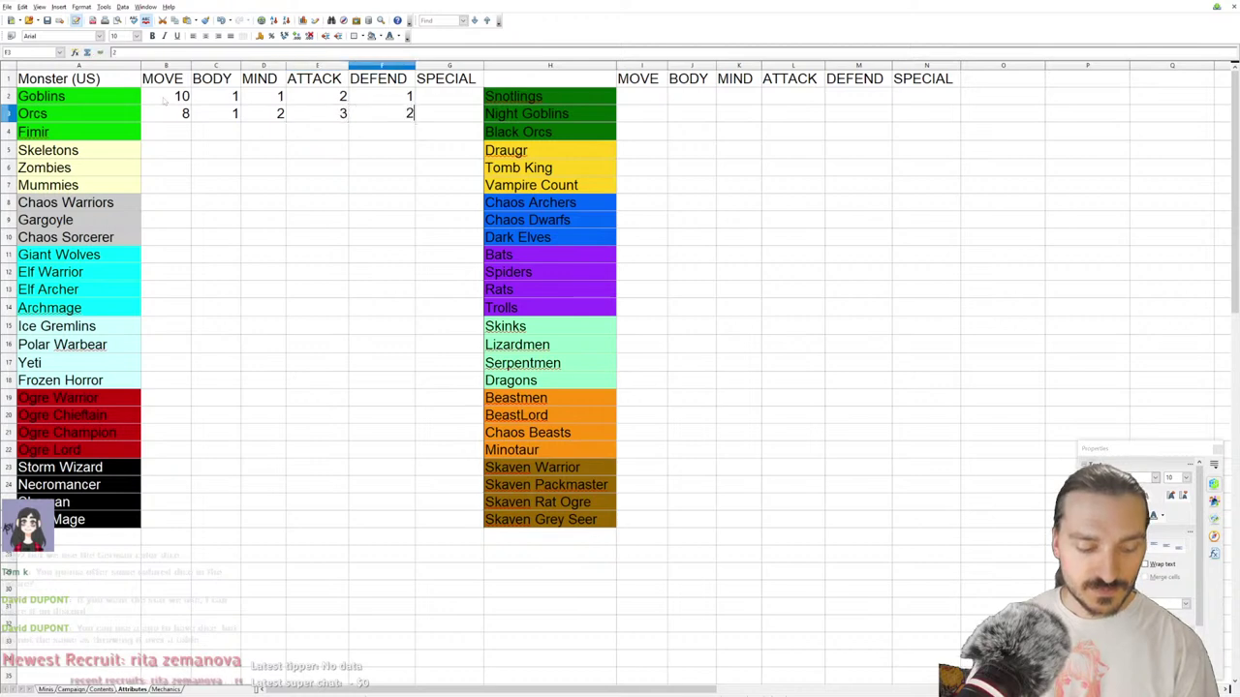
Step: Reorder the first table's columns with their values so ATTACK and DEFEND come directly after MOVE, followed by BODY and MIND
key(Return)
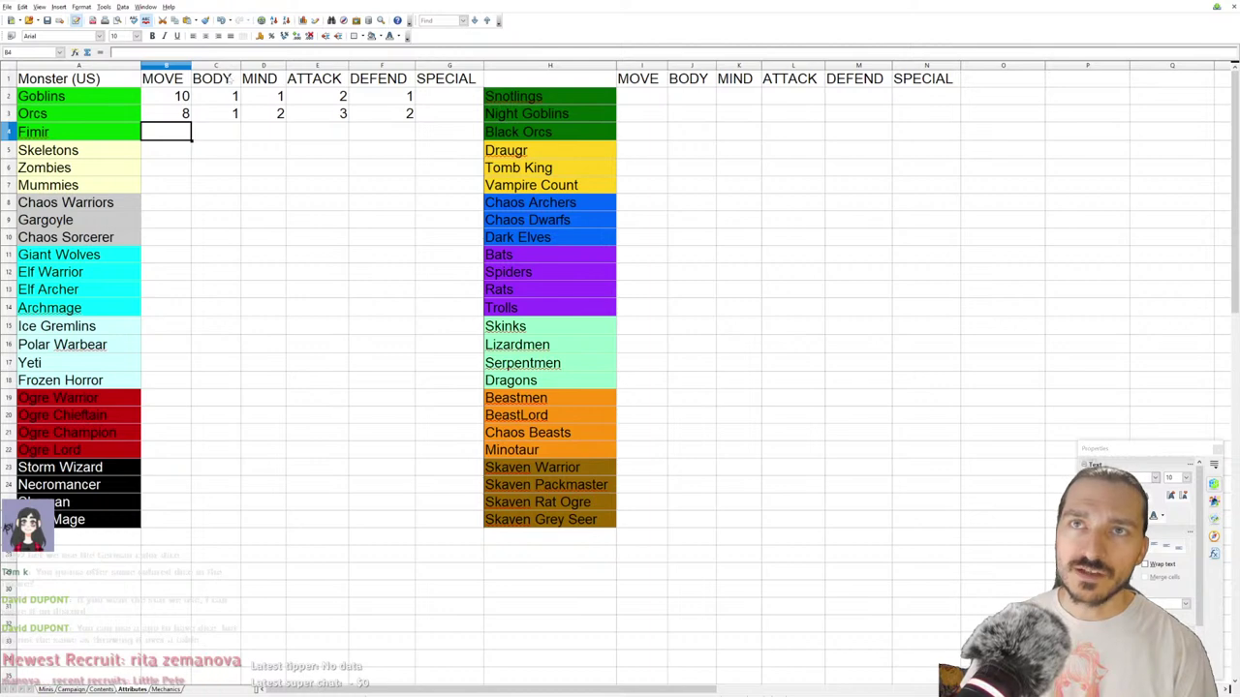
drag(215, 96, 349, 198)
drag(314, 78, 276, 113)
drag(315, 151, 373, 118)
Step: Rearrange the second table's headings to the order MOVE, ATTACK, DEFEND, BODY, MIND, SPECIAL
drag(678, 82, 858, 186)
drag(789, 79, 762, 83)
drag(795, 151, 851, 83)
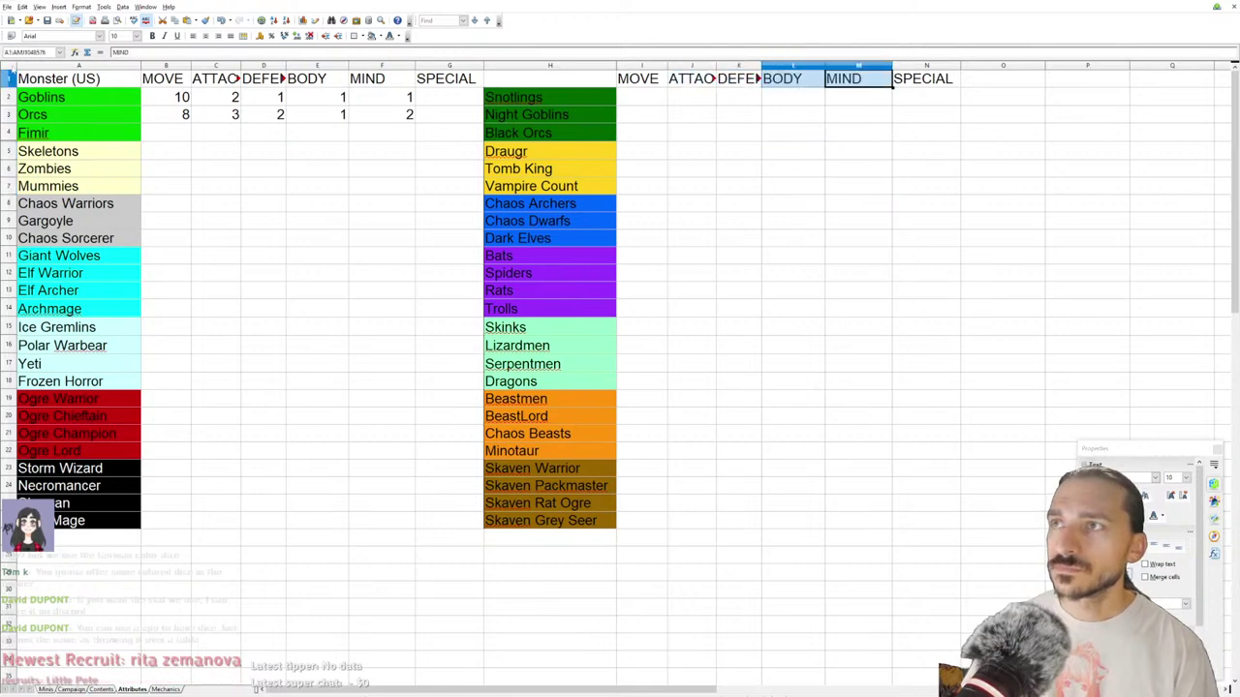
Step: Fit the widths of all the sheet's columns to their contents
key(ctrl+a)
double_click(191, 64)
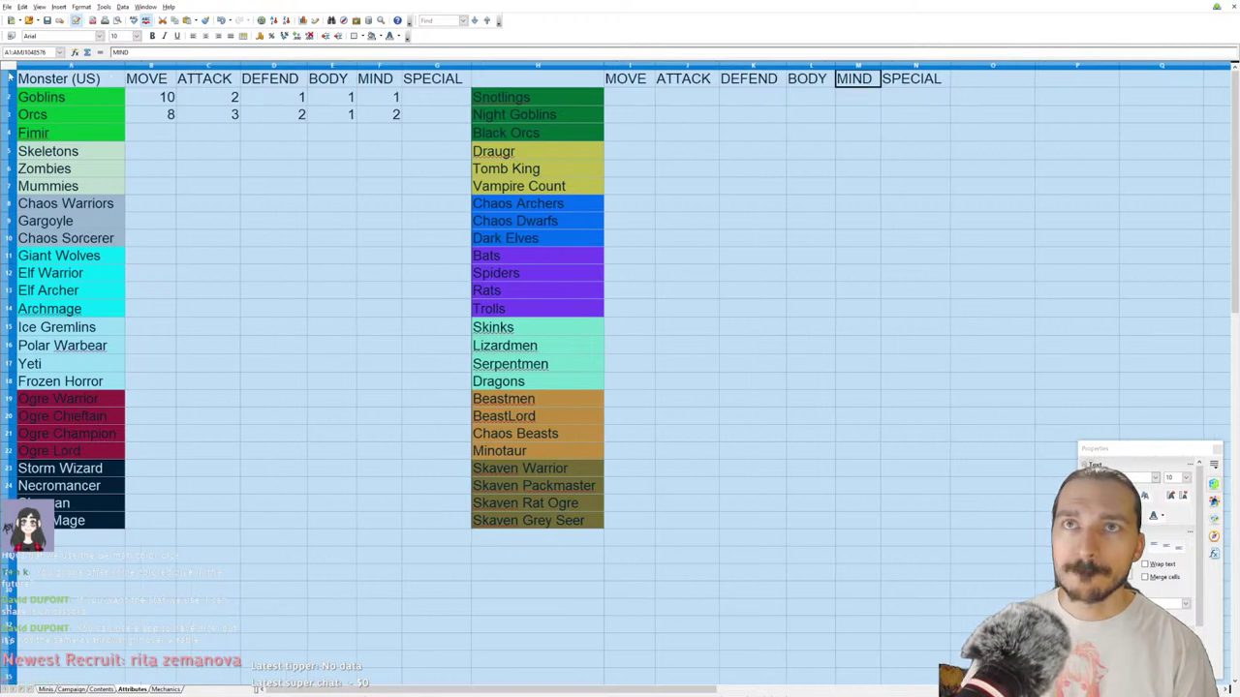
click(222, 168)
Step: Enter the Fimir's attributes: MOVE 6, ATTACK 3, DEFEND 3, BODY 2 and MIND 3
click(155, 133)
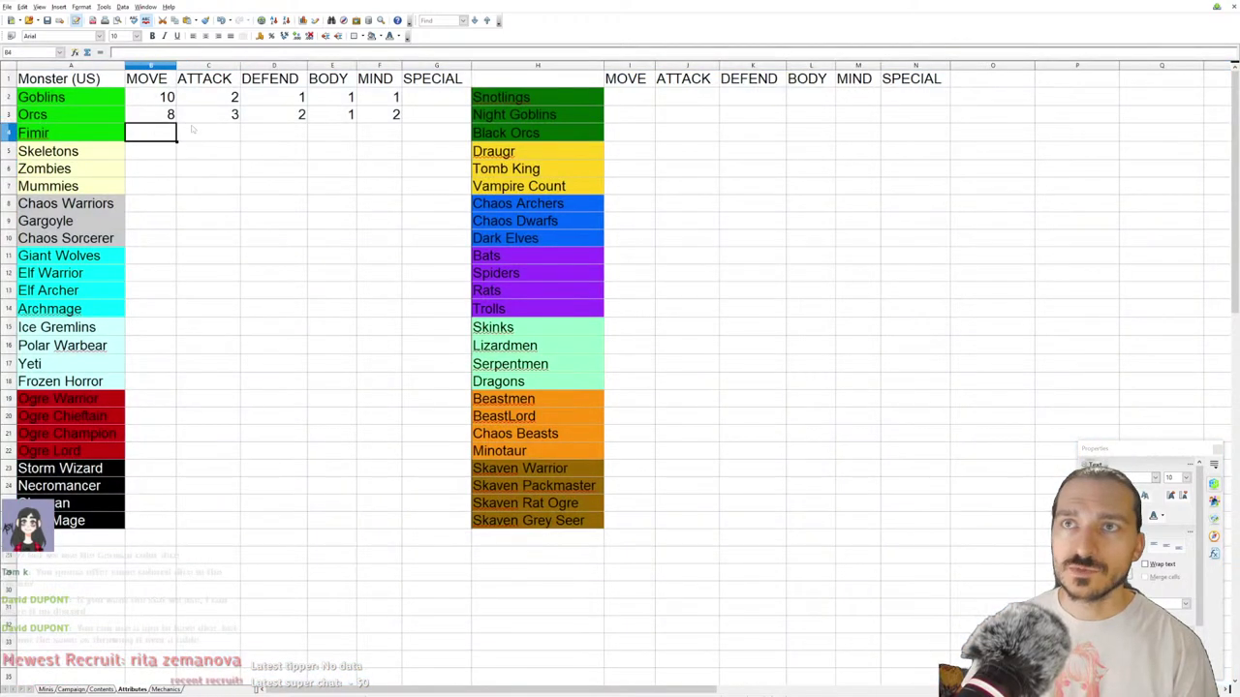
text(6)
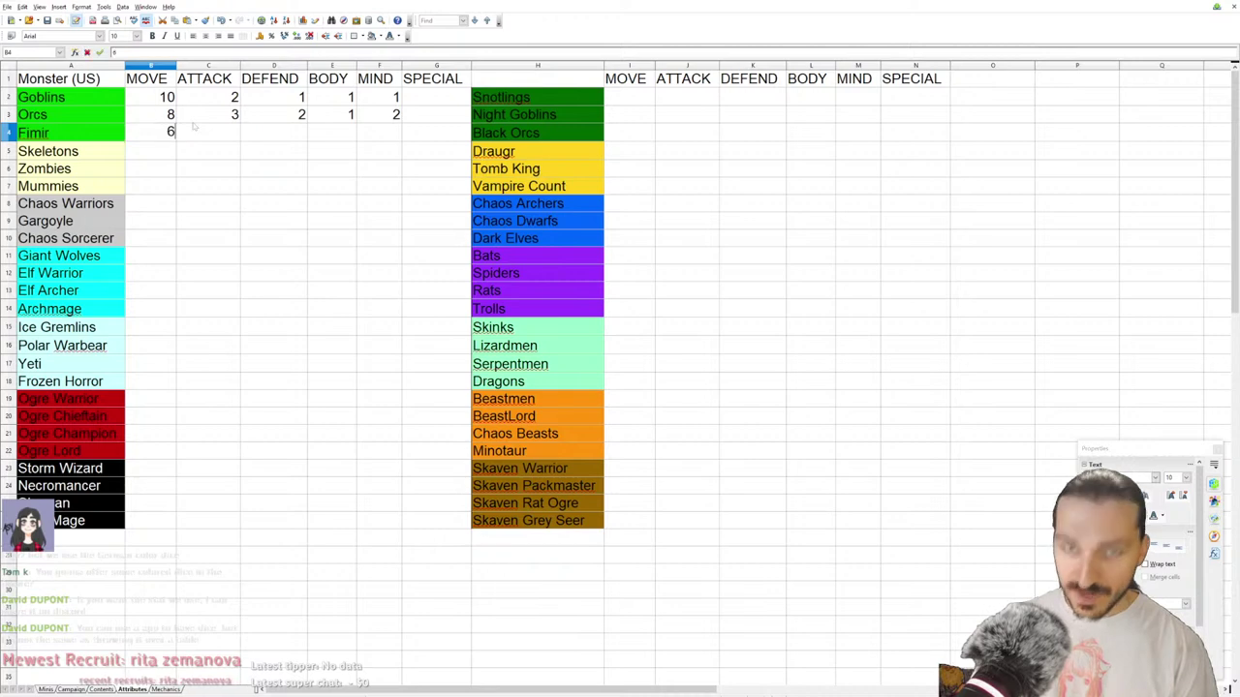
key(Tab)
text(3)
key(Tab)
text(3)
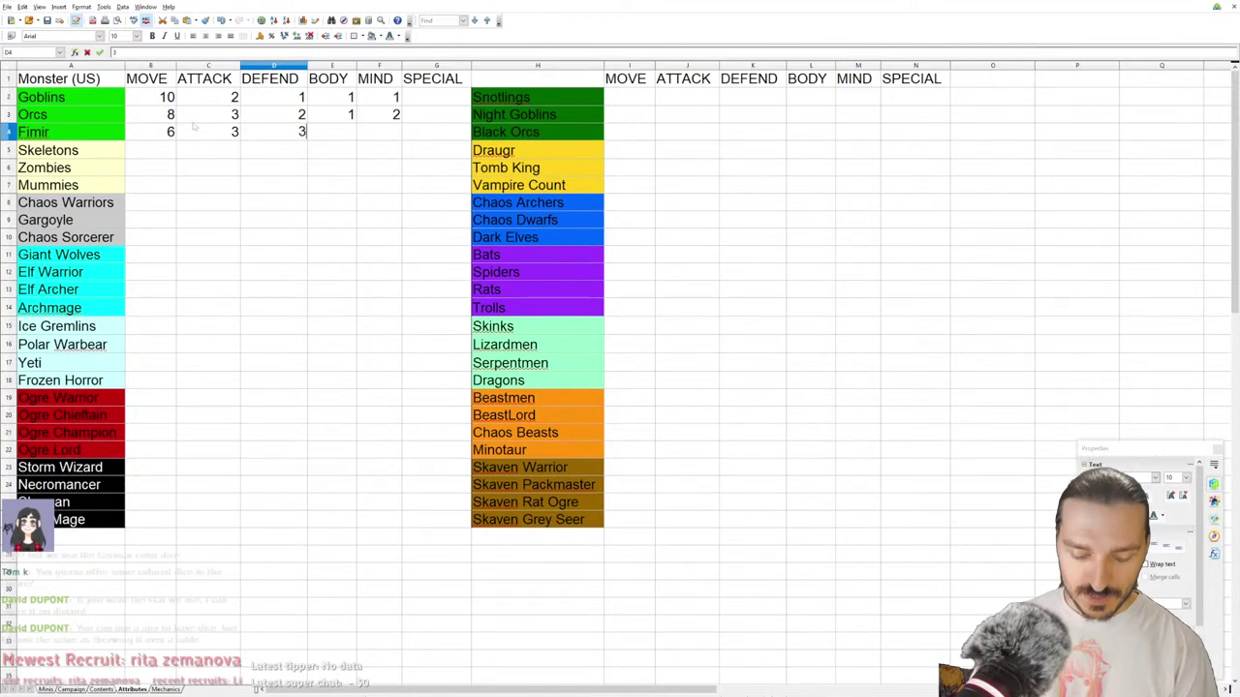
key(Tab)
text(2)
key(Tab)
text(3)
key(Return)
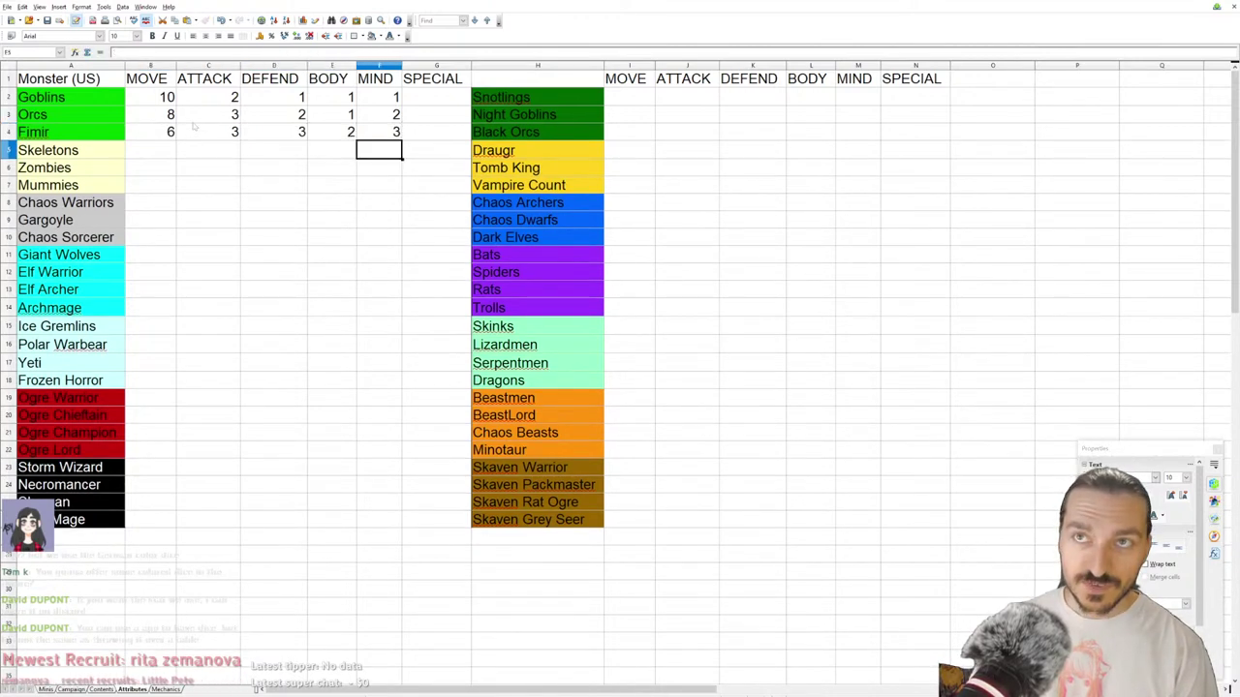
Step: Enter the Skeletons' attributes: MOVE 6, ATTACK 2, DEFEND 2, BODY 1 and MIND 0
key(Left)
key(Left)
key(Left)
key(Left)
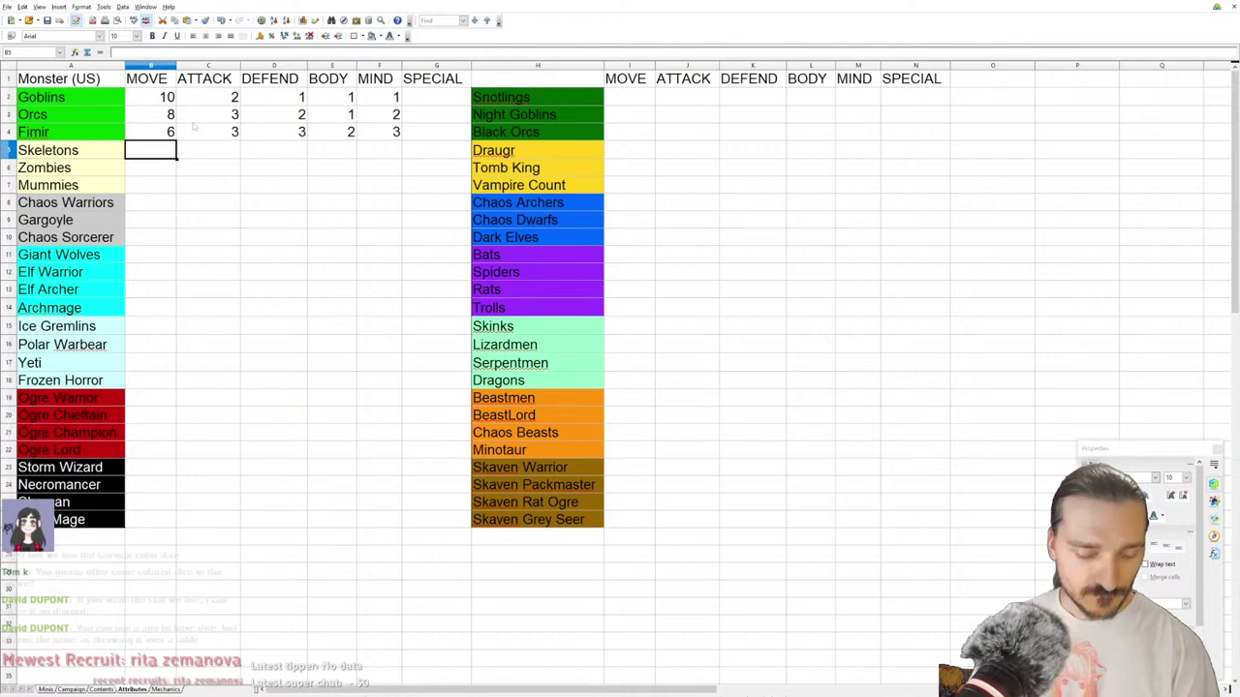
text(6)
key(Tab)
text(2)
key(Tab)
text(2)
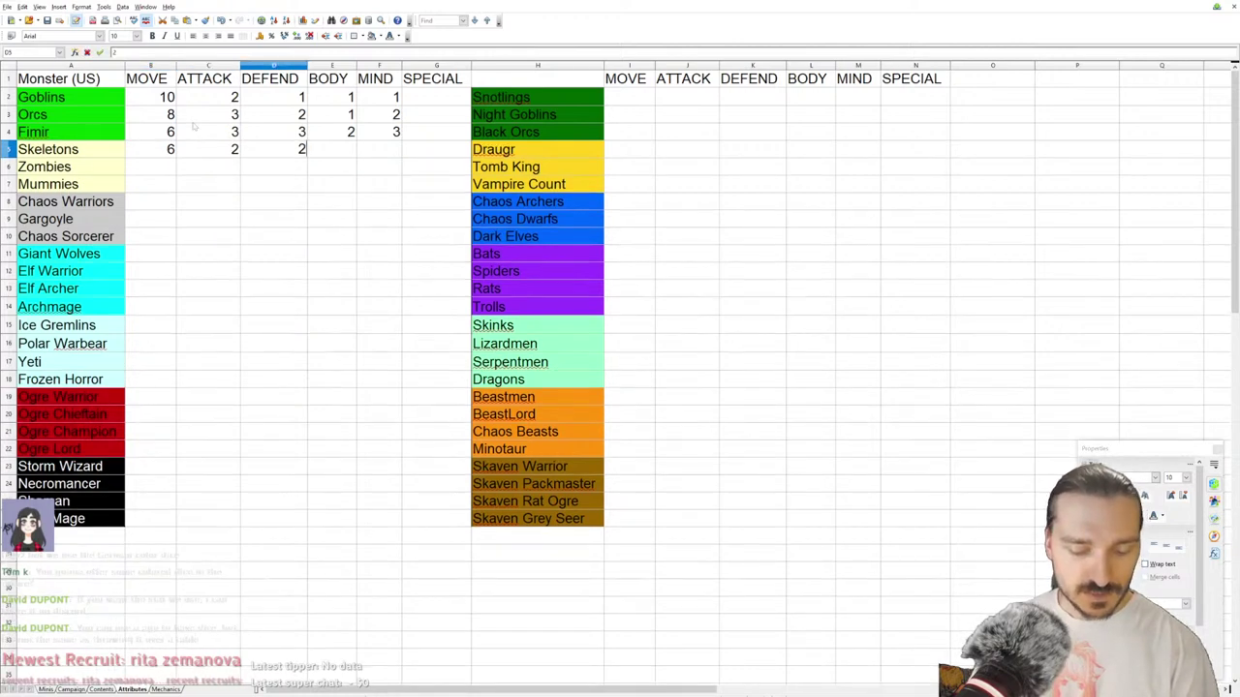
key(Tab)
text(1)
key(Tab)
text(0)
Step: Enter the Zombies' attributes: MOVE 5, ATTACK 2, DEFEND 3, BODY 1 and MIND 0
key(Left)
key(Left)
key(Left)
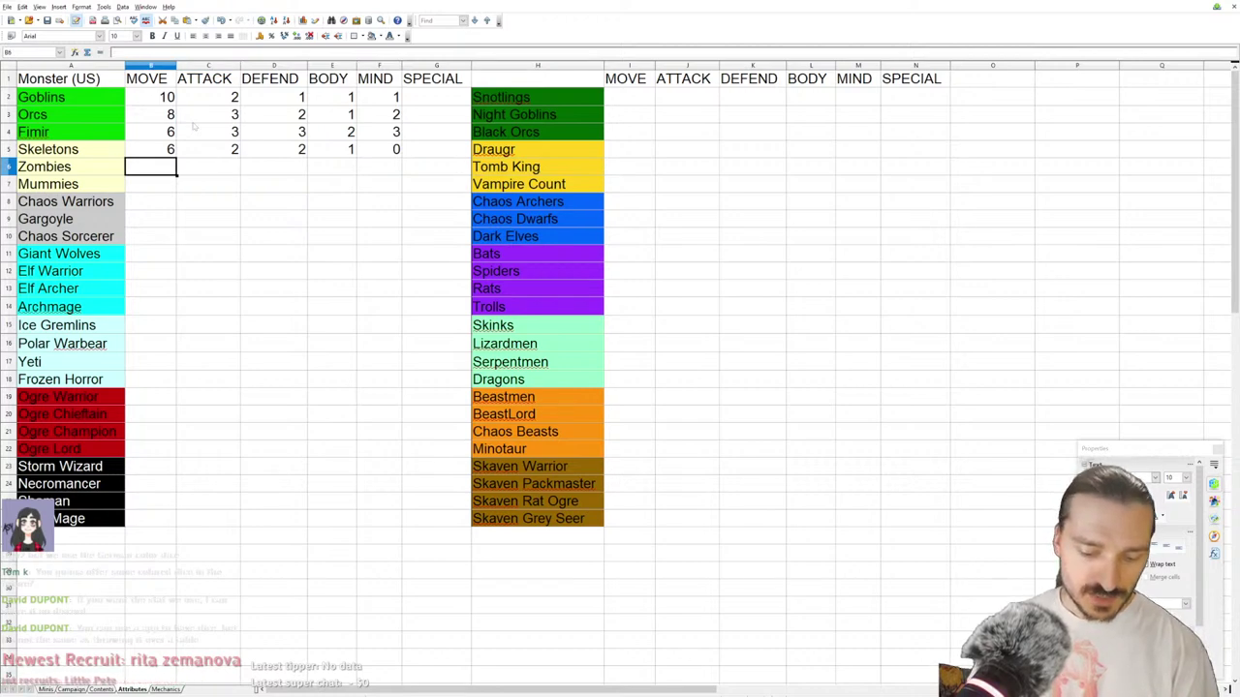
text(5)
key(Tab)
text(2)
key(Tab)
text(3)
key(Tab)
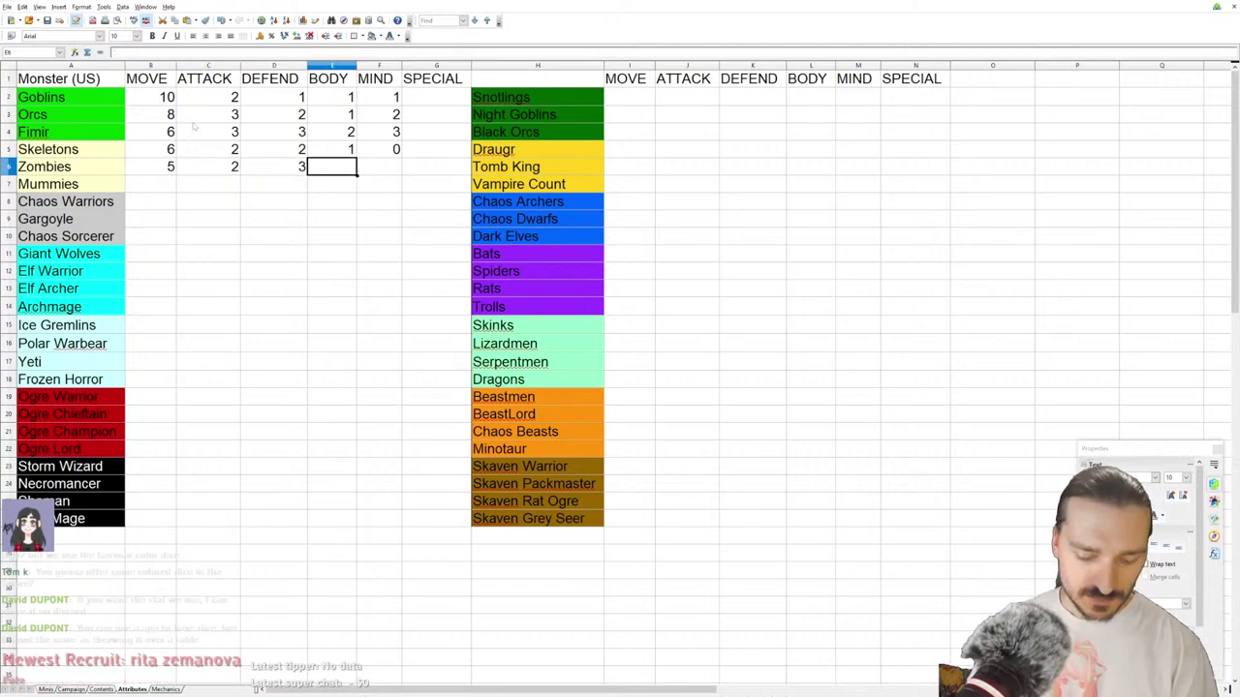
text(1)
key(Tab)
key(0)
key(Return)
Step: Enter the Mummies' attributes: MOVE 4, ATTACK 3, DEFEND 4, BODY 2 and MIND 0
key(Left)
key(Left)
key(Left)
key(Left)
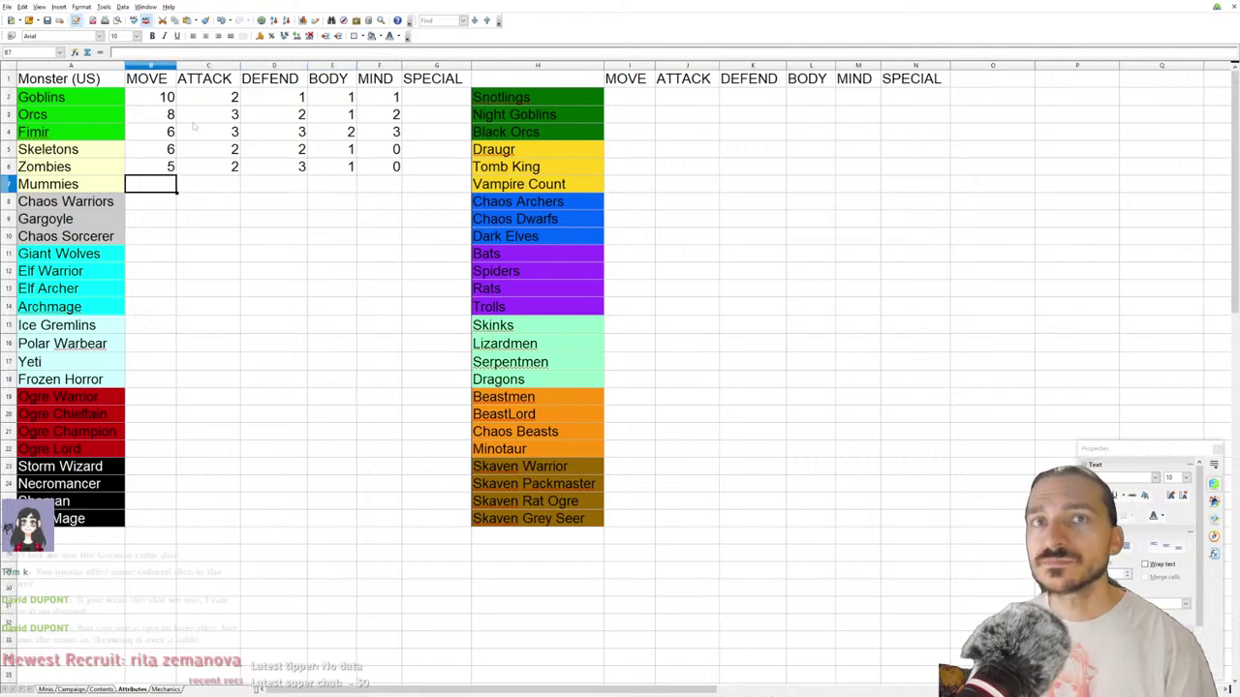
text(4)
key(Tab)
text(3)
key(Tab)
text(4)
key(Tab)
text(2	0)
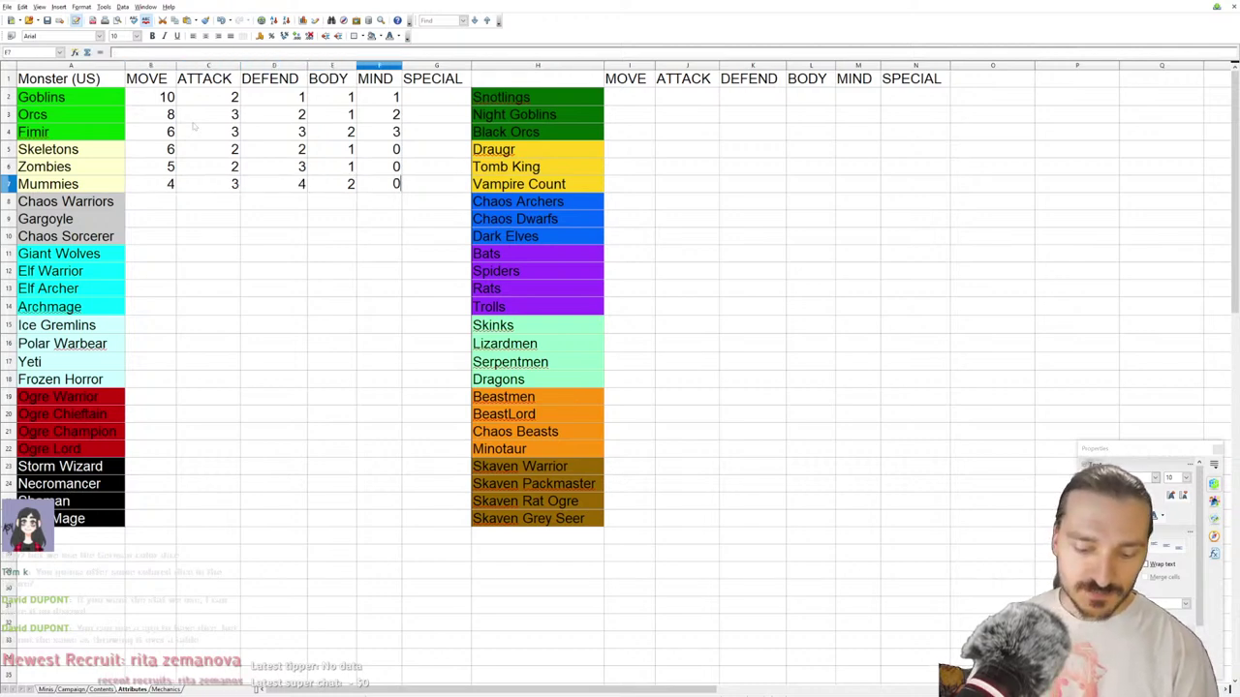
key(Return)
Step: Enter the Chaos Warriors' attributes: MOVE 7, ATTACK 4, DEFEND 4, BODY 3 and MIND 3
key(Left)
key(Left)
key(Left)
key(Left)
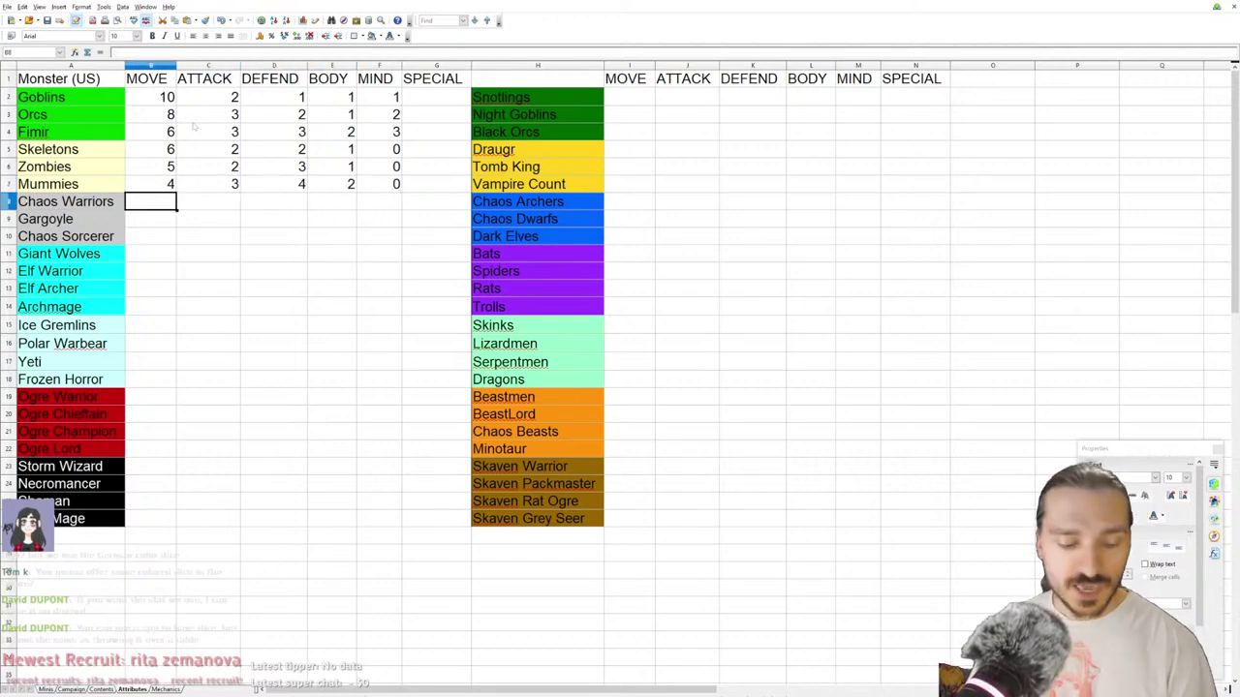
text(7)
key(Tab)
text(4)
key(Tab)
text(4	3)
key(Tab)
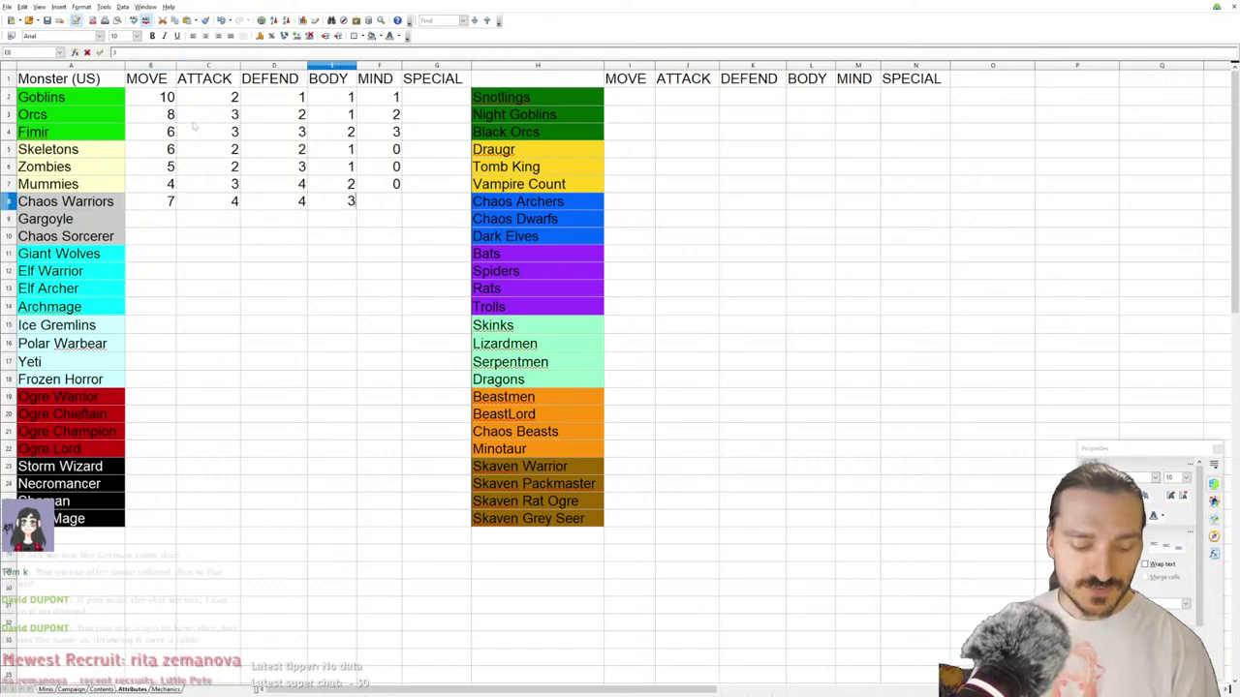
text(3)
key(Tab)
Step: Enter the Gargoyle's attributes: MOVE 6, ATTACK 4, DEFEND 5, BODY 3 and MIND 4
key(Down)
key(Left)
key(Left)
key(Left)
key(Left)
key(Left)
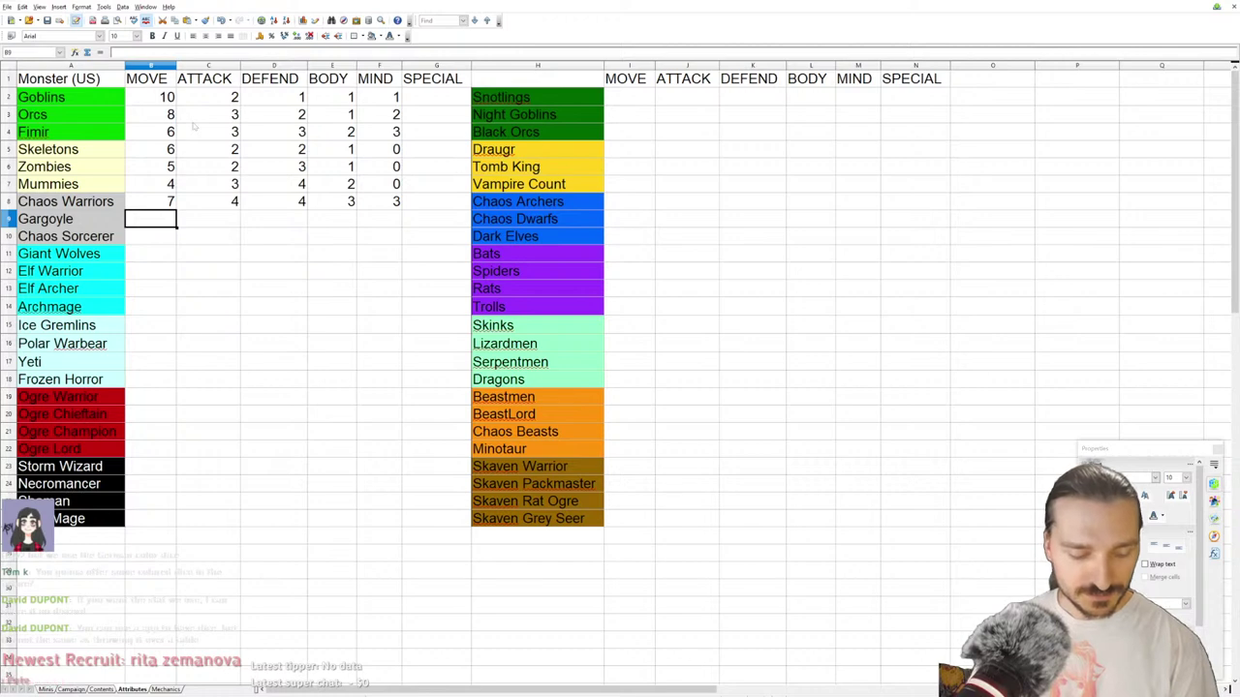
text(6)
key(Tab)
text(4)
key(Tab)
text(5	3)
key(Tab)
text(4)
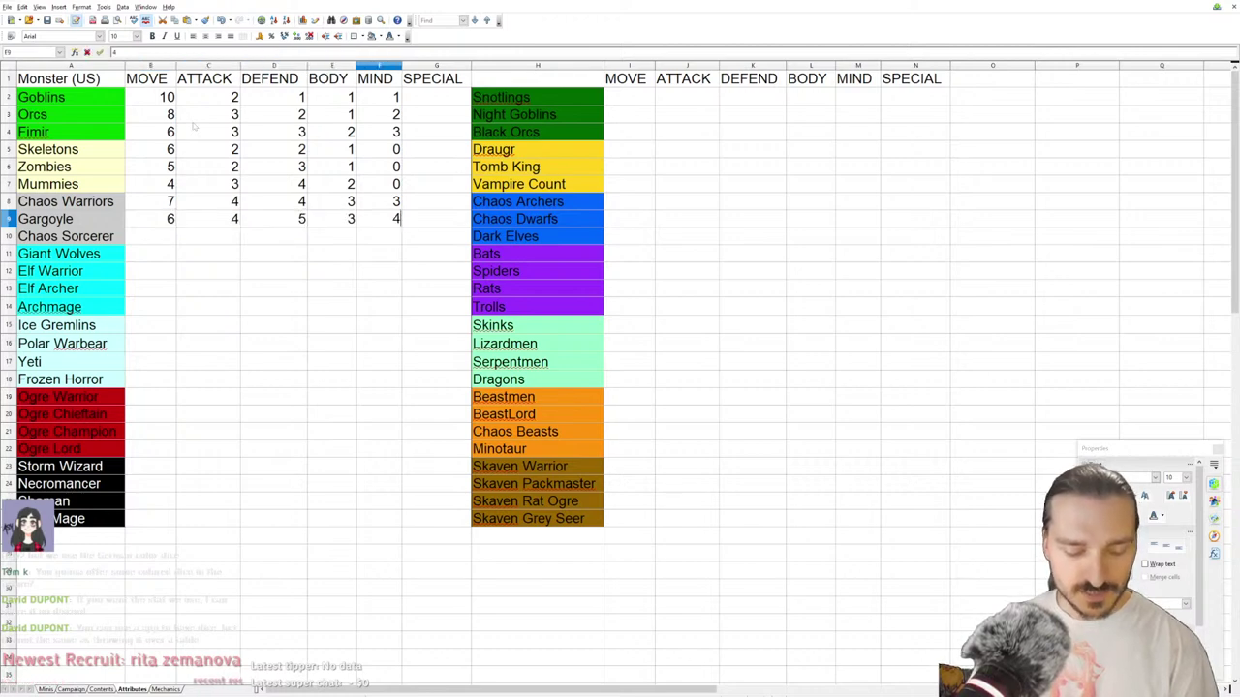
key(Down)
Step: Fill the Chaos Sorcerer's MOVE, ATTACK, DEFEND, BODY and MIND values with 0
key(Left)
key(Left)
key(Left)
key(Left)
text(0)
key(Tab)
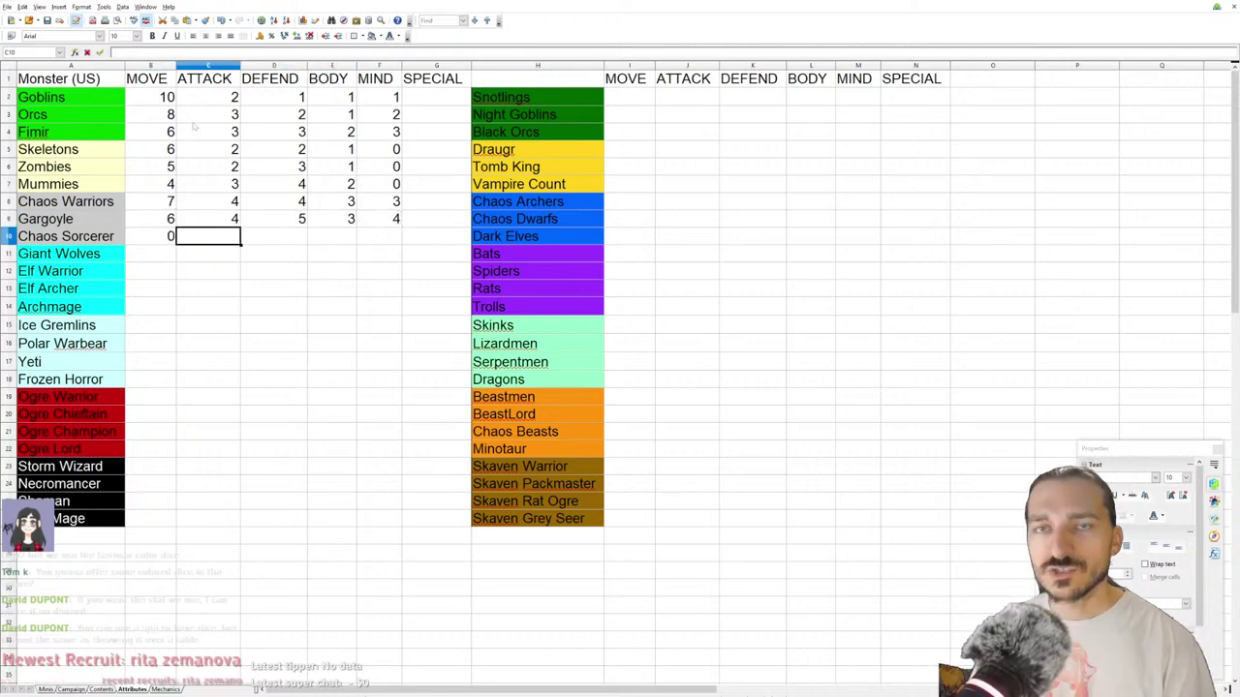
text(0	0	0	0)
key(Left)
key(Down)
key(Left)
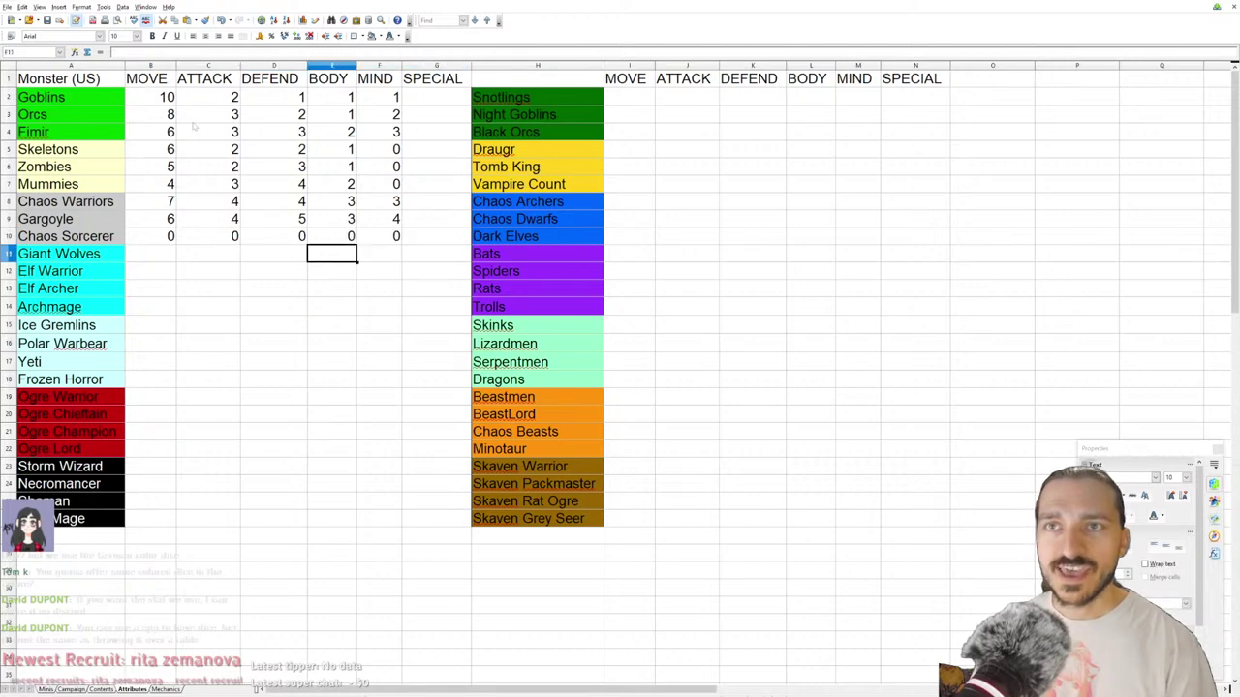
key(Left)
key(Left)
key(Left)
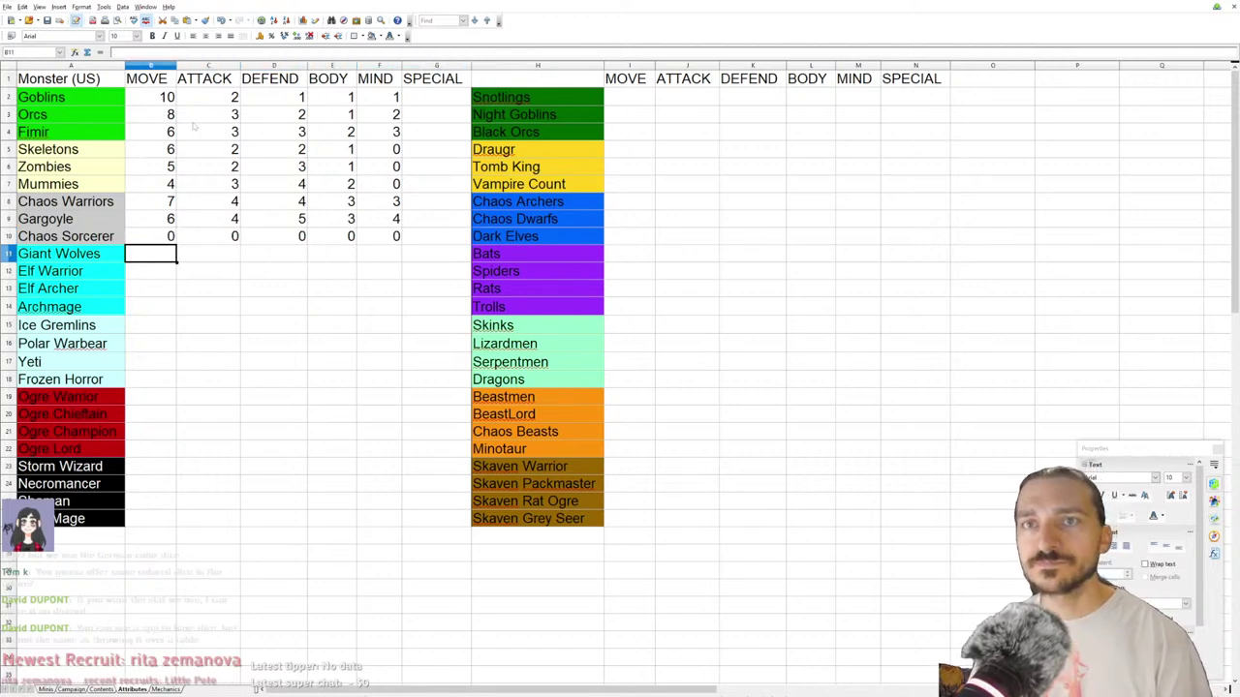
key(Down)
key(Down)
key(Down)
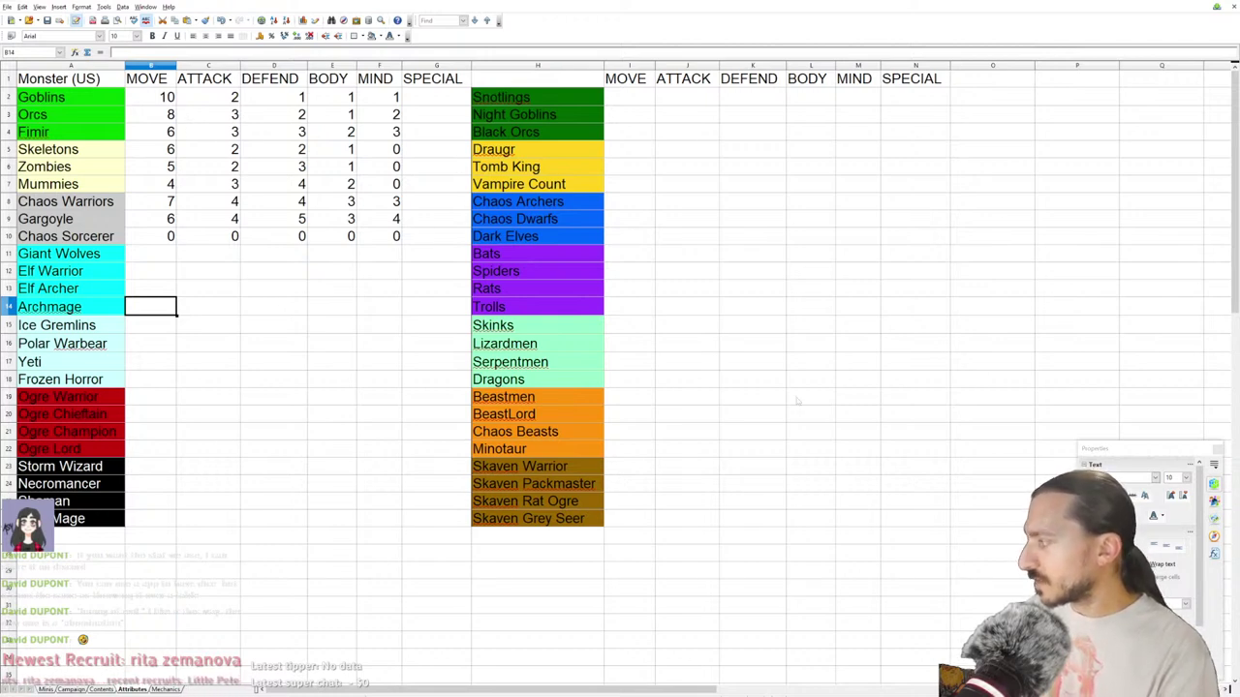
click(783, 270)
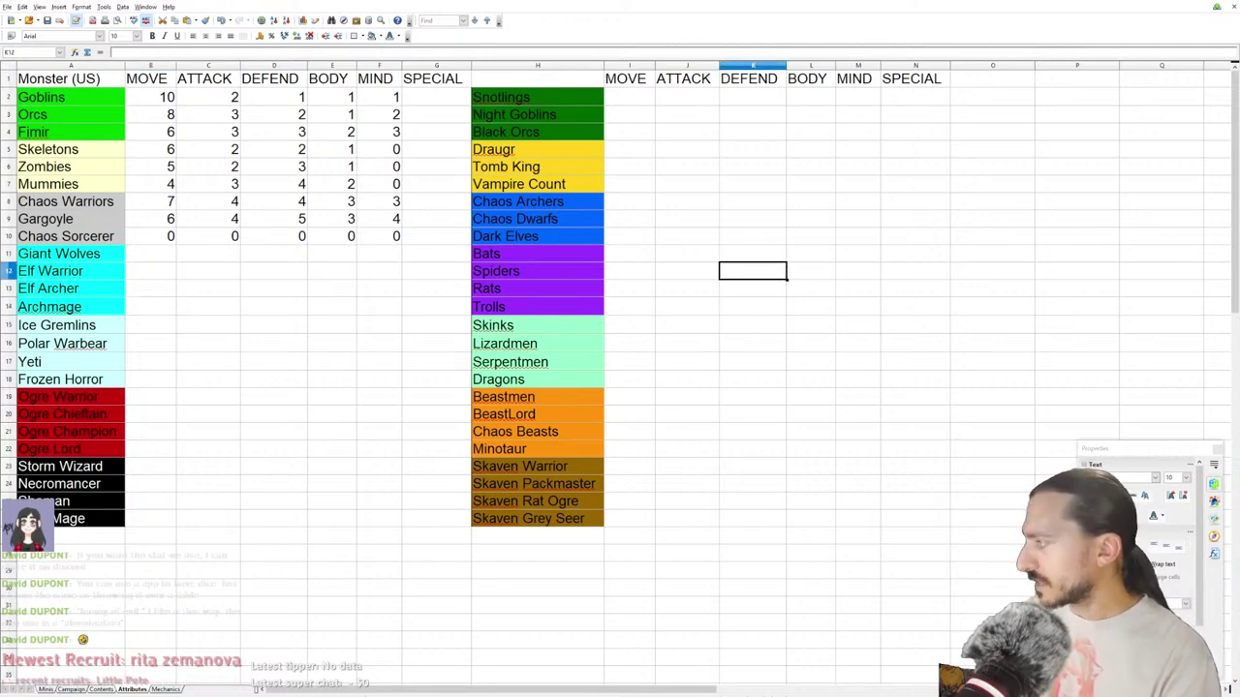